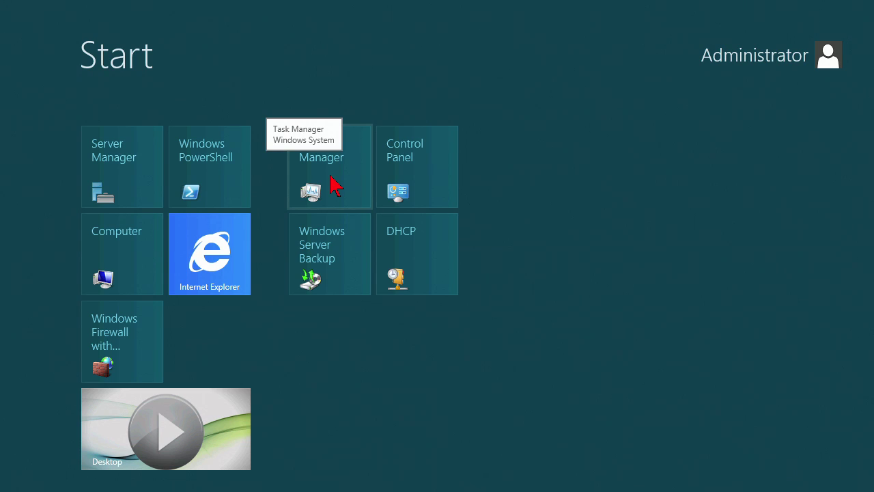
Open Task Manager, glance at the File menu, and scroll through the Processes list
{"action": "left_click", "coordinate": [335, 185]}
{"action": "left_click_drag", "start_coordinate": [380, 105], "coordinate": [386, 84]}
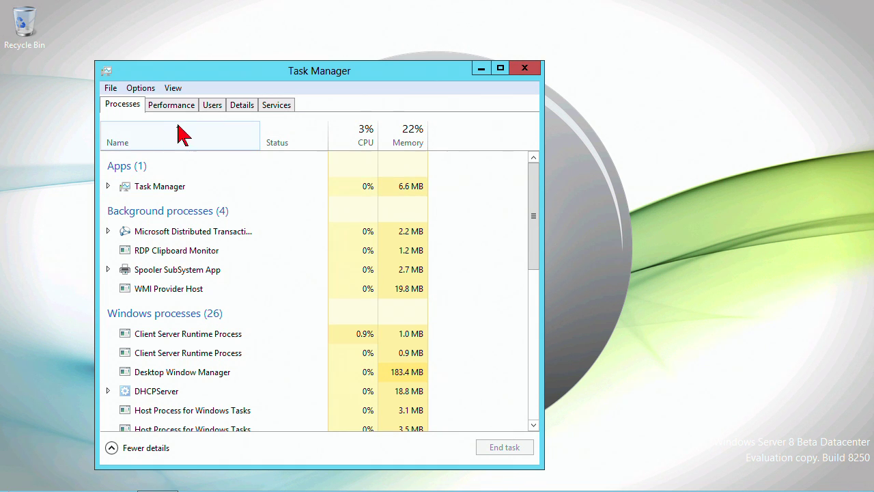
{"action": "left_click", "coordinate": [111, 88]}
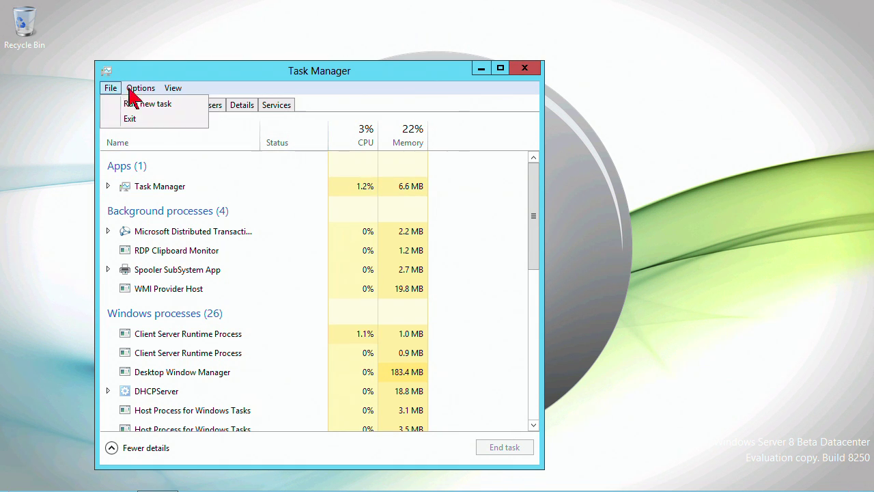
{"action": "left_click", "coordinate": [180, 70]}
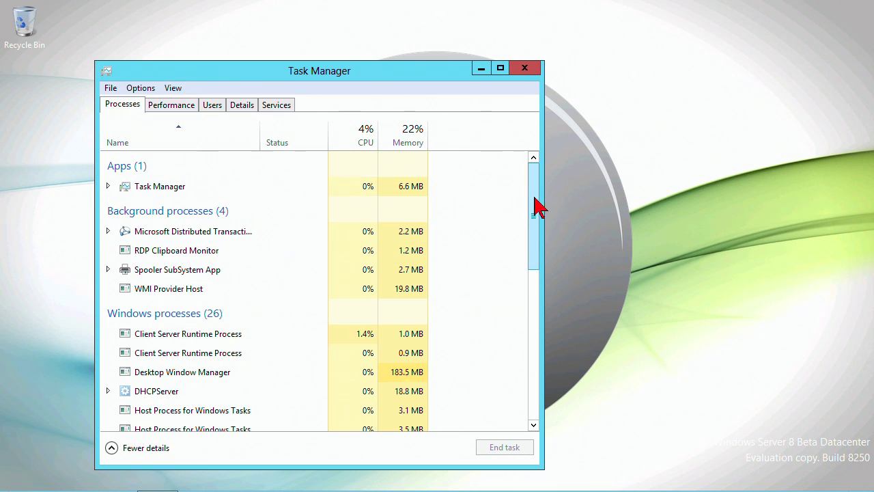
{"action": "left_click_drag", "start_coordinate": [534, 198], "coordinate": [534, 180]}
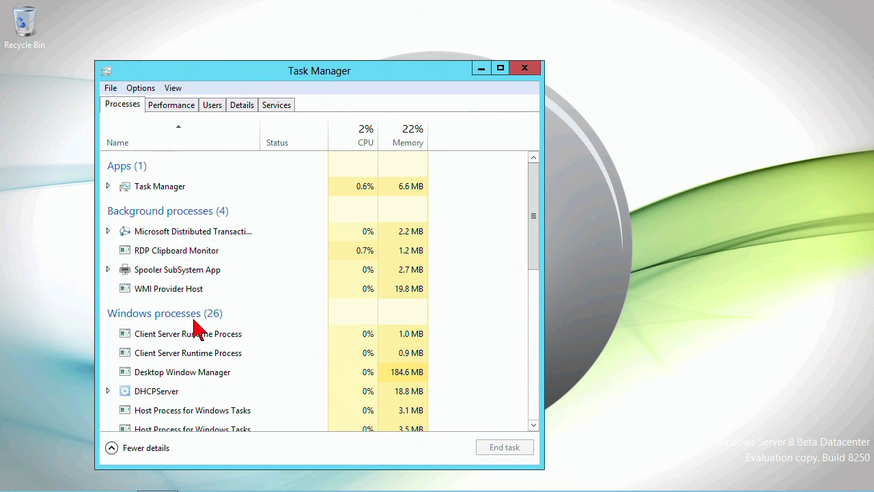
{"action": "left_click_drag", "start_coordinate": [536, 254], "coordinate": [538, 236]}
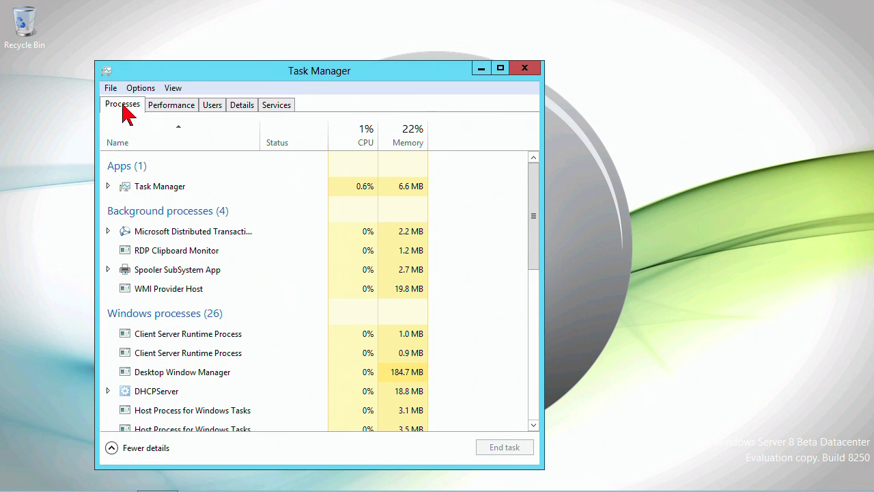
Turn off Group by type in the process list, then turn it back on
{"action": "left_click", "coordinate": [162, 89]}
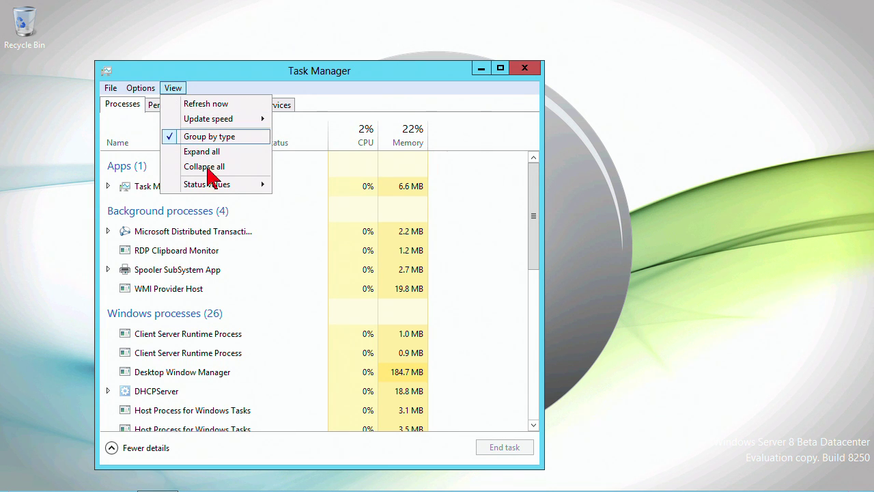
{"action": "left_click", "coordinate": [209, 137]}
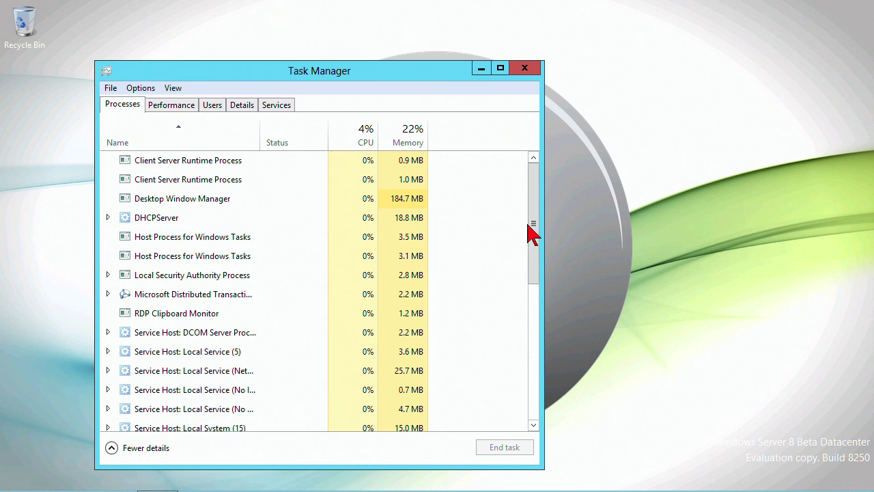
{"action": "mouse_move", "coordinate": [533, 232]}
{"action": "left_mouse_down"}
{"action": "mouse_move", "coordinate": [546, 328]}
{"action": "mouse_move", "coordinate": [544, 405]}
{"action": "mouse_move", "coordinate": [544, 273]}
{"action": "mouse_move", "coordinate": [533, 228]}
{"action": "left_mouse_up"}
{"action": "left_click", "coordinate": [172, 90]}
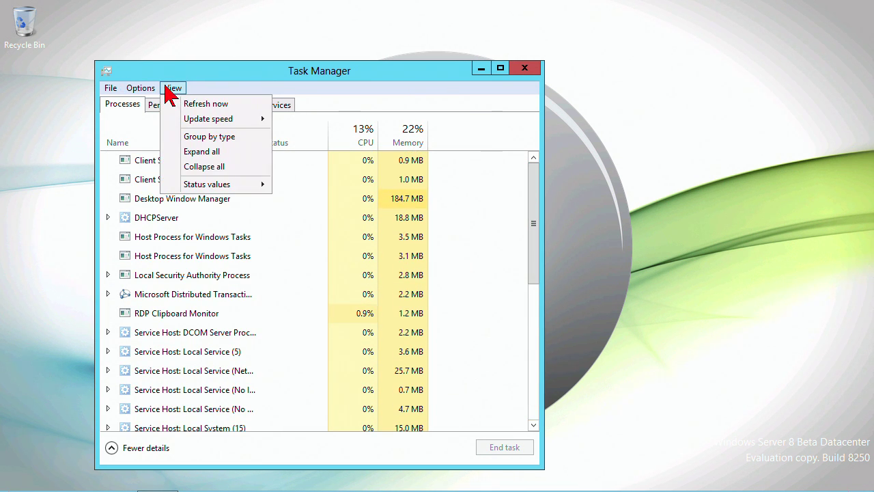
{"action": "left_click", "coordinate": [209, 136]}
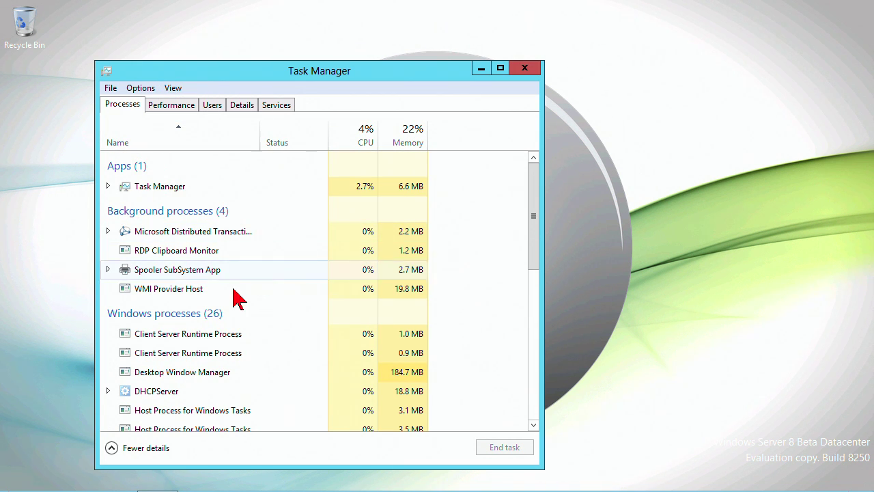
View the Resource values choices for the Client Server Runtime Process without changing them
{"action": "left_click", "coordinate": [177, 335]}
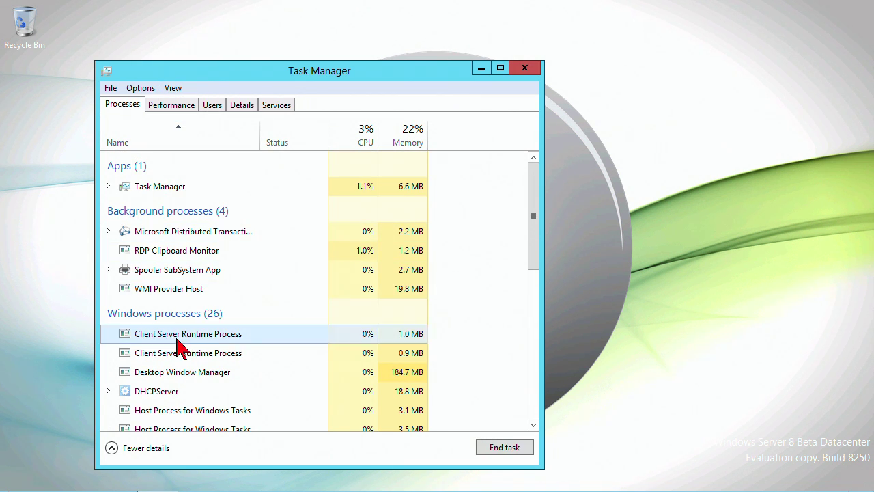
{"action": "right_click", "coordinate": [180, 347]}
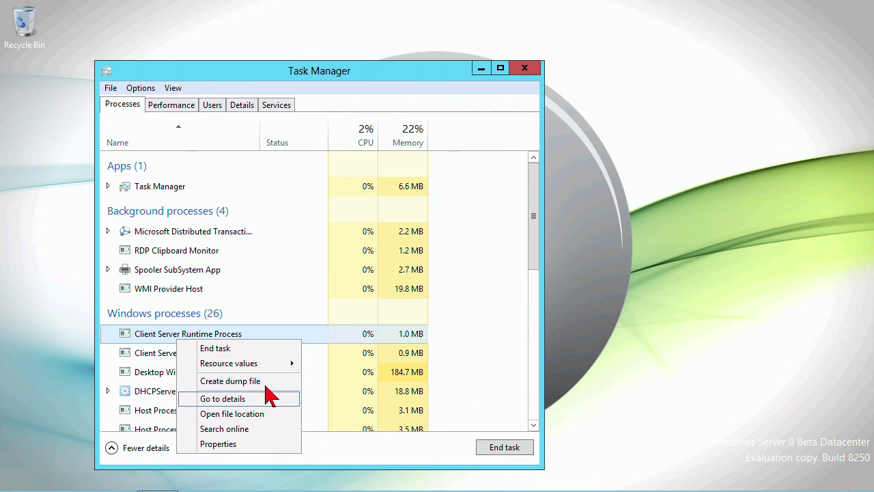
{"action": "mouse_move", "coordinate": [280, 368]}
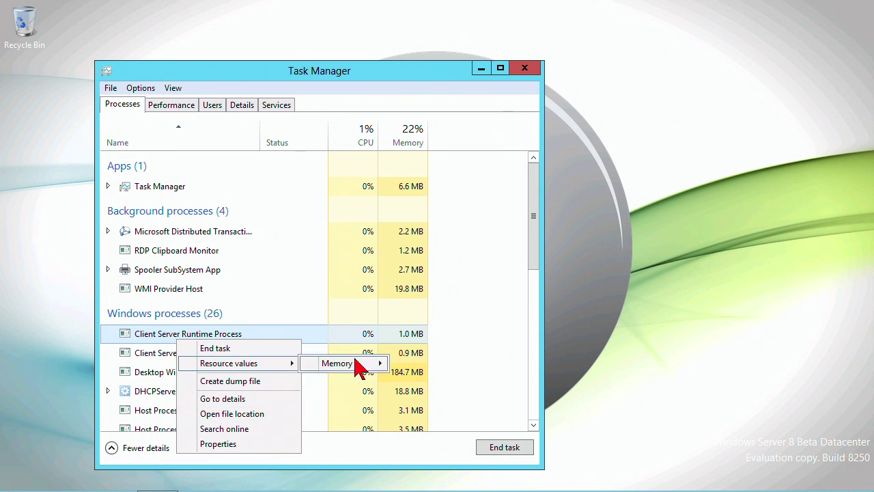
{"action": "mouse_move", "coordinate": [359, 369]}
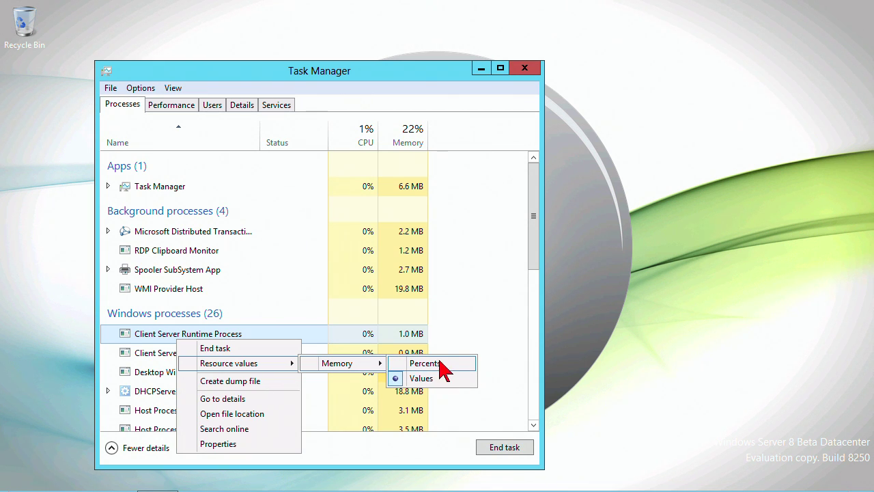
{"action": "left_click", "coordinate": [393, 296]}
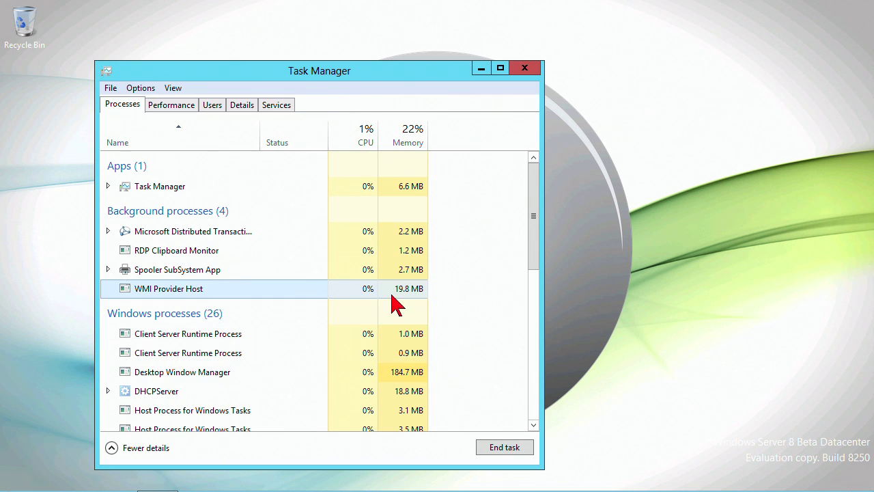
Sort processes by CPU, then by memory, putting Desktop Window Manager on top
{"action": "left_click", "coordinate": [359, 139]}
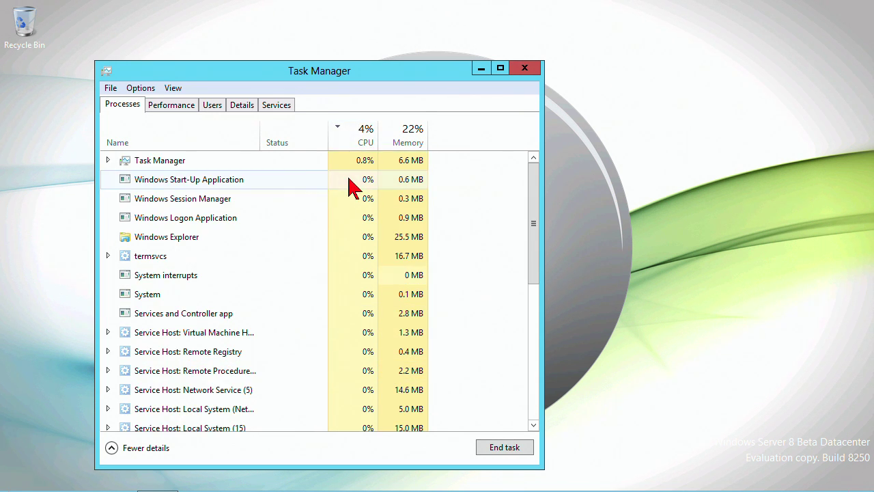
{"action": "left_click", "coordinate": [413, 140]}
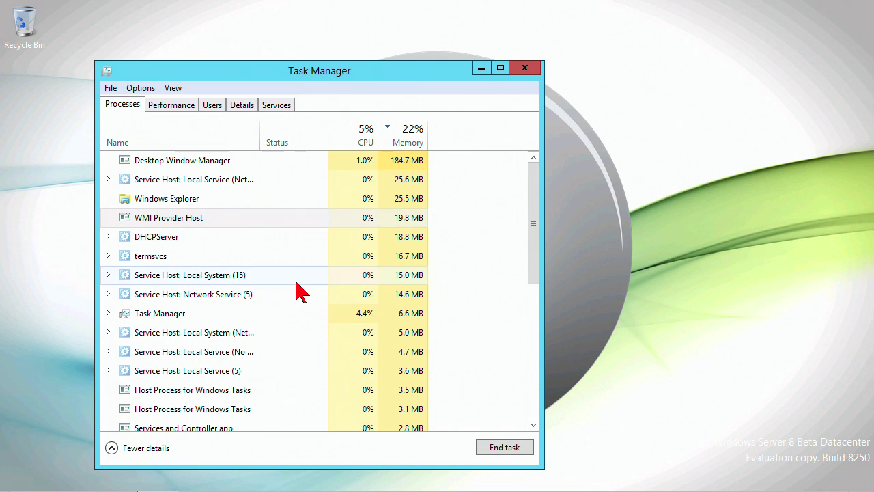
{"action": "left_click", "coordinate": [146, 92]}
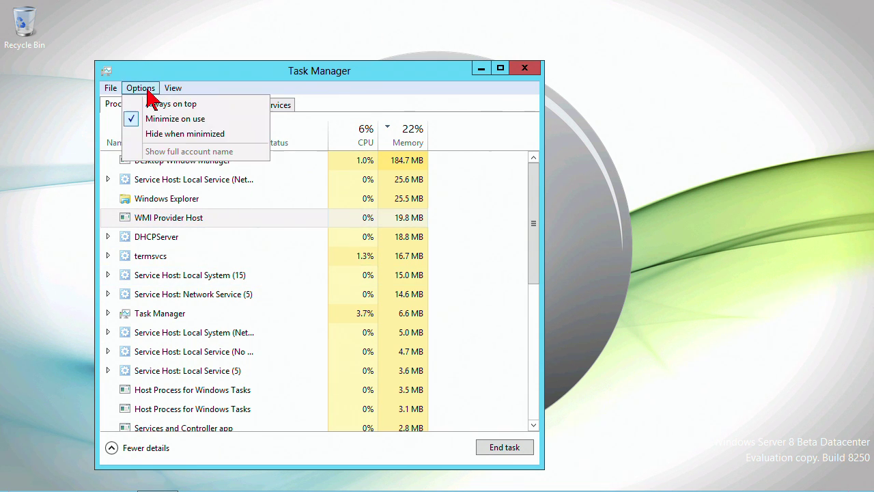
{"action": "mouse_move", "coordinate": [171, 90]}
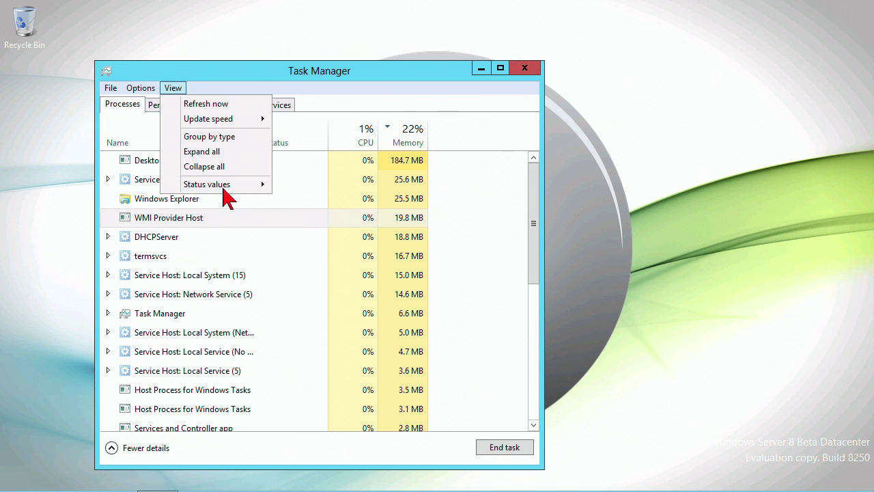
{"action": "left_click", "coordinate": [273, 311]}
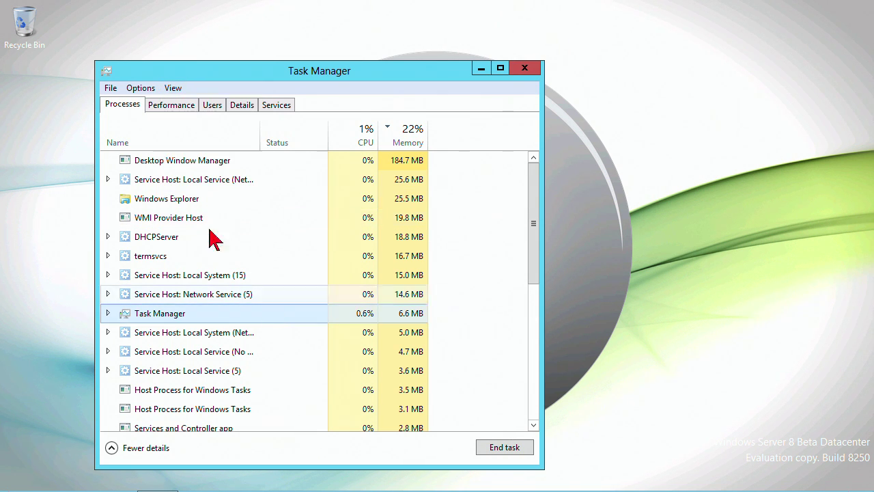
{"action": "left_click", "coordinate": [172, 109]}
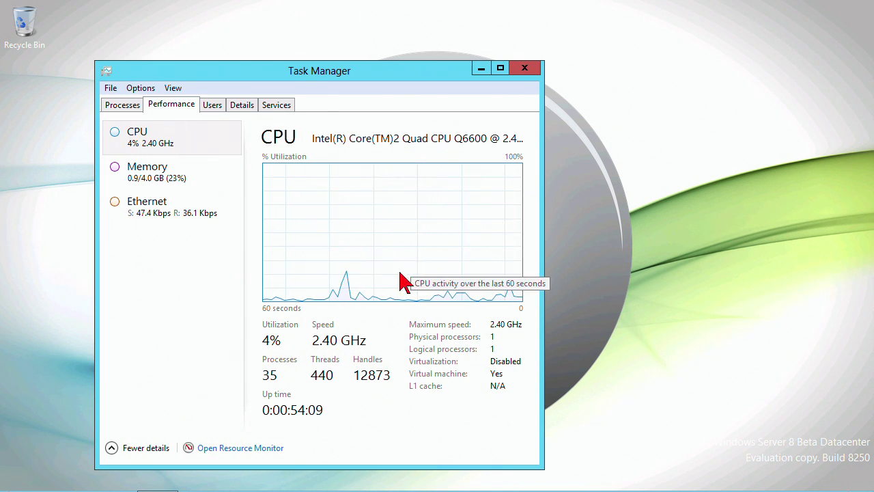
View the Memory, CPU and Ethernet performance graphs, then launch Resource Monitor
{"action": "left_click", "coordinate": [156, 188]}
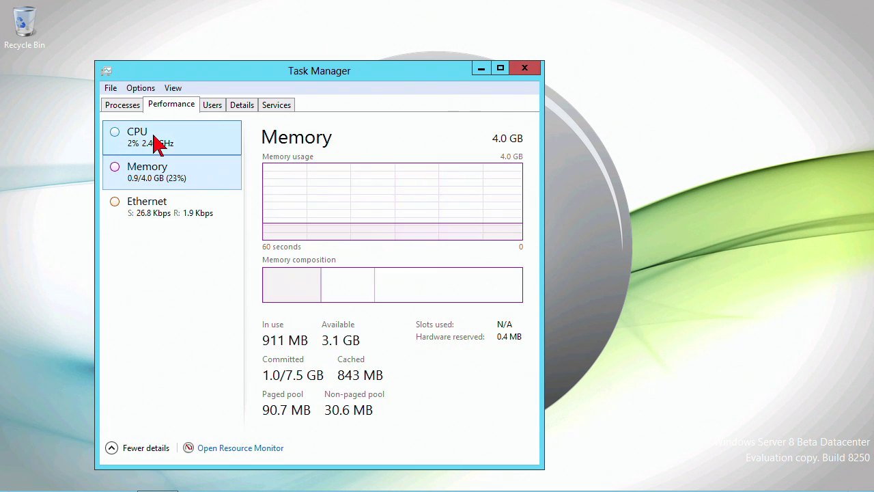
{"action": "left_click", "coordinate": [133, 139]}
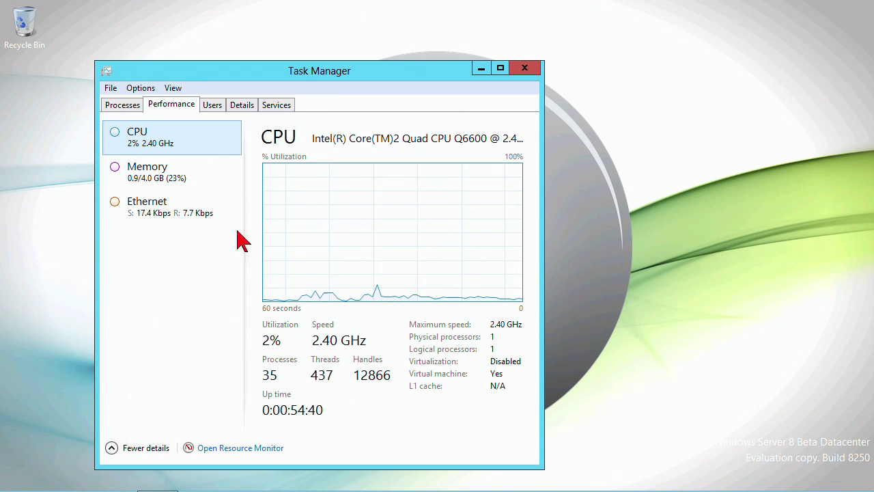
{"action": "left_click", "coordinate": [140, 181]}
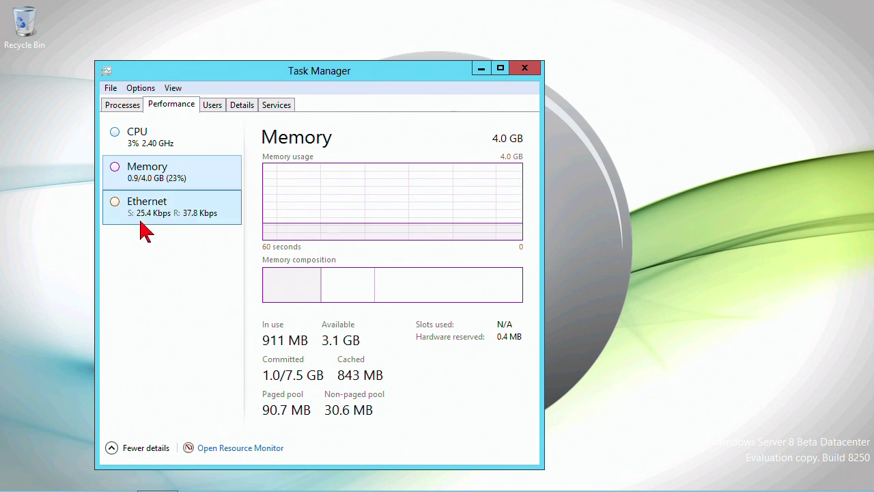
{"action": "left_click", "coordinate": [164, 209]}
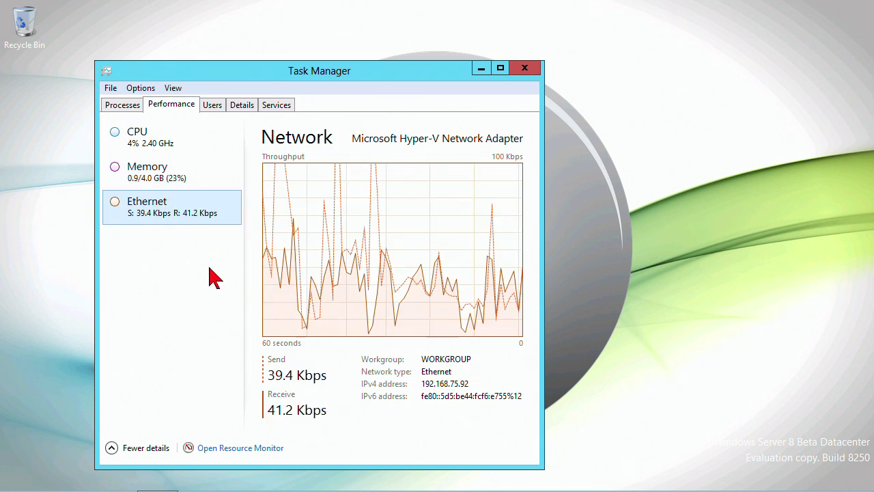
{"action": "left_click", "coordinate": [249, 449]}
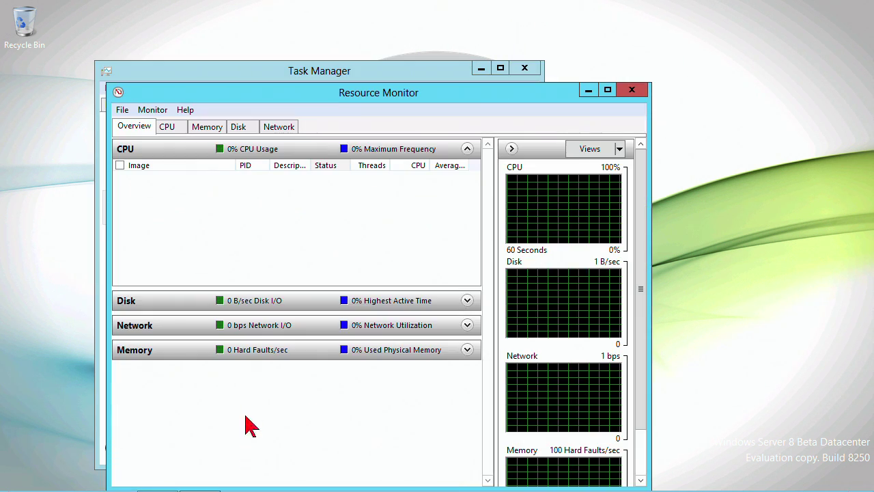
Filter Resource Monitor's CPU view to explorer.exe and check its associated services
{"action": "left_click_drag", "start_coordinate": [410, 92], "coordinate": [393, 50]}
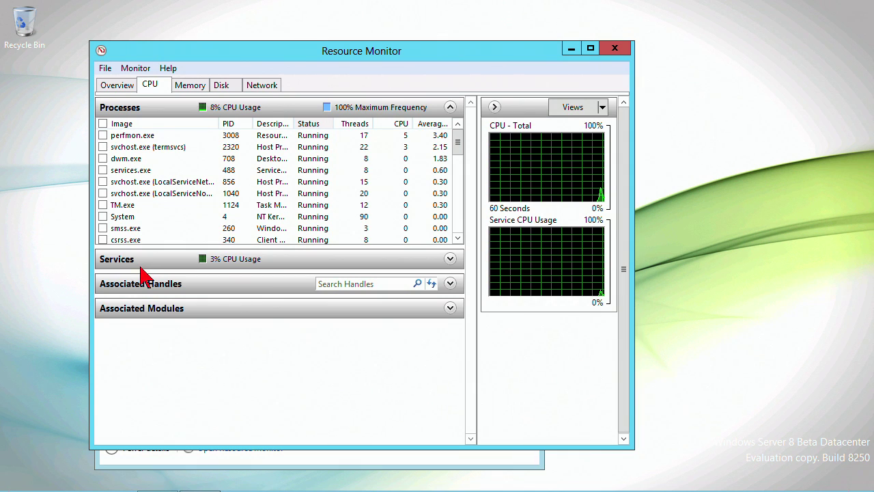
{"action": "left_click", "coordinate": [450, 259]}
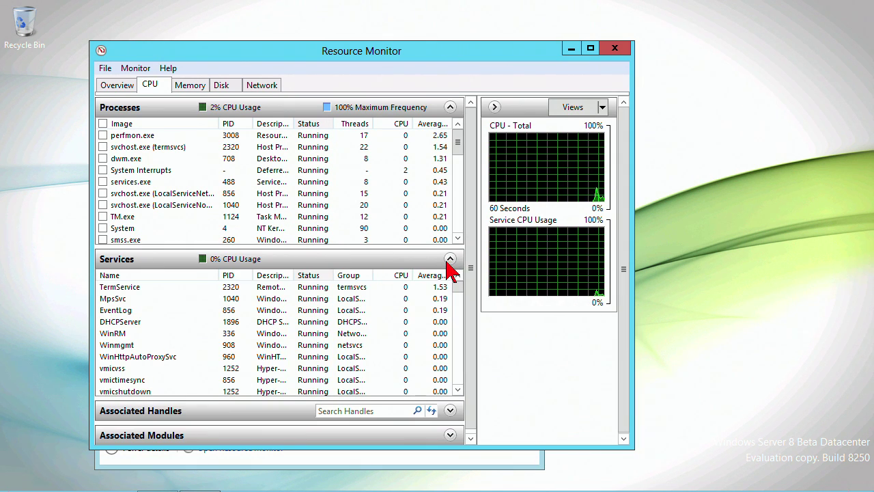
{"action": "left_click", "coordinate": [450, 259]}
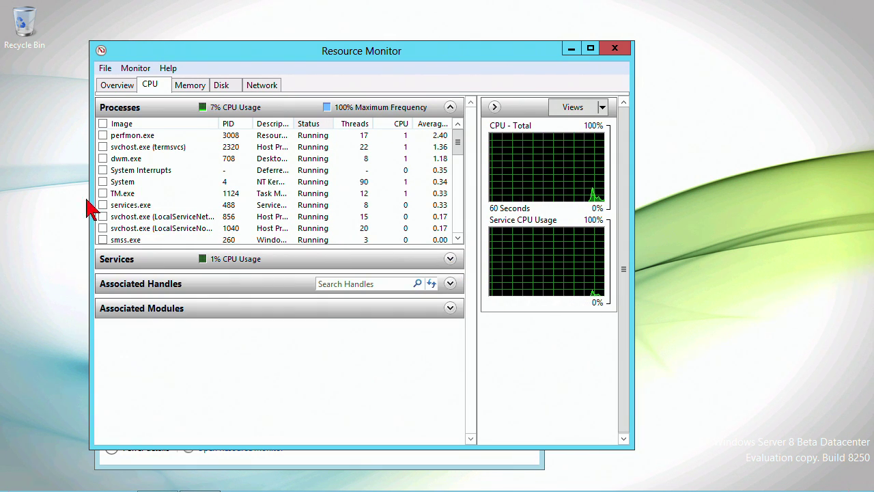
{"action": "left_click_drag", "start_coordinate": [457, 141], "coordinate": [463, 223]}
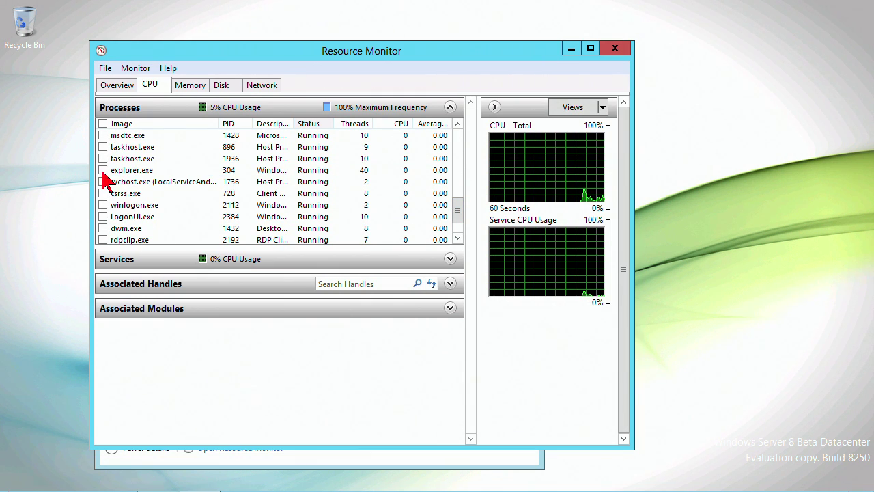
{"action": "left_click", "coordinate": [102, 171]}
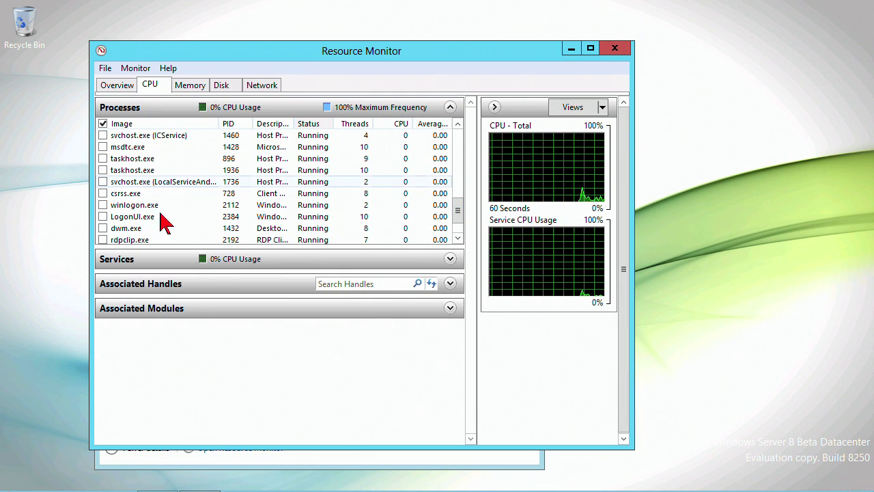
{"action": "left_click", "coordinate": [450, 260]}
{"action": "left_click", "coordinate": [450, 260]}
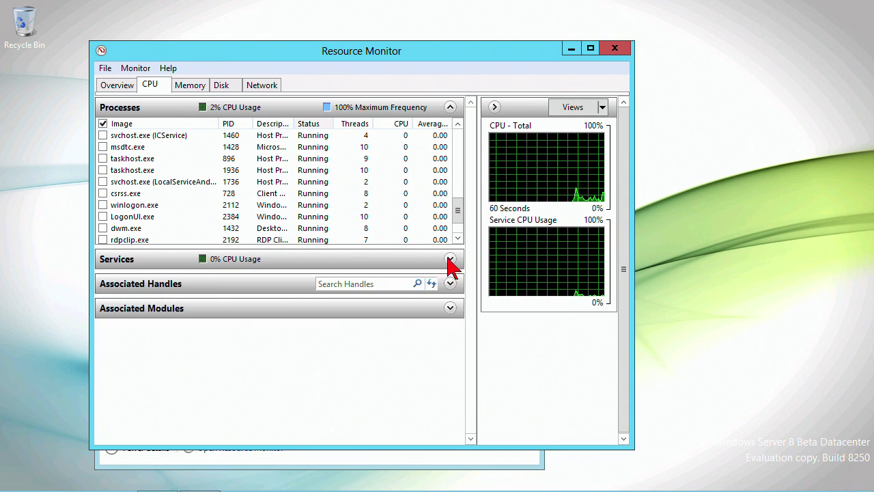
Inspect explorer.exe's associated handles and modules, selecting the Actioncenter.dll module
{"action": "left_click", "coordinate": [450, 284]}
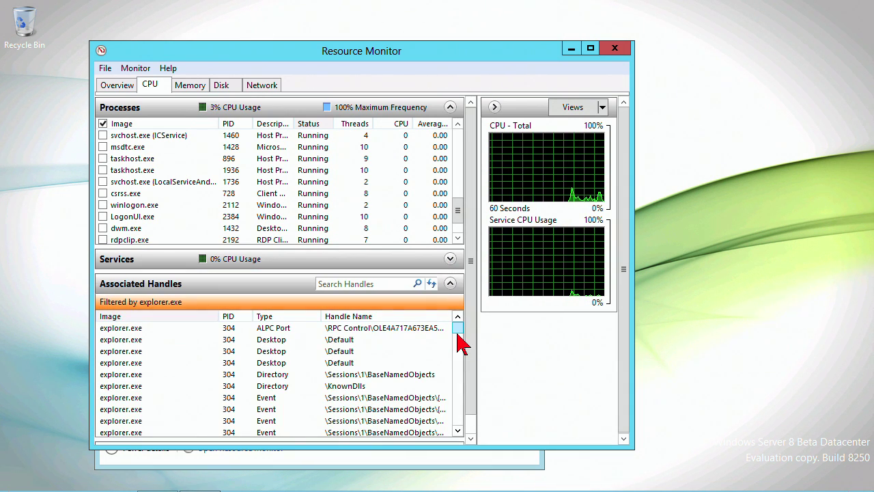
{"action": "mouse_move", "coordinate": [456, 331]}
{"action": "left_mouse_down"}
{"action": "mouse_move", "coordinate": [457, 346]}
{"action": "mouse_move", "coordinate": [458, 327]}
{"action": "left_mouse_up"}
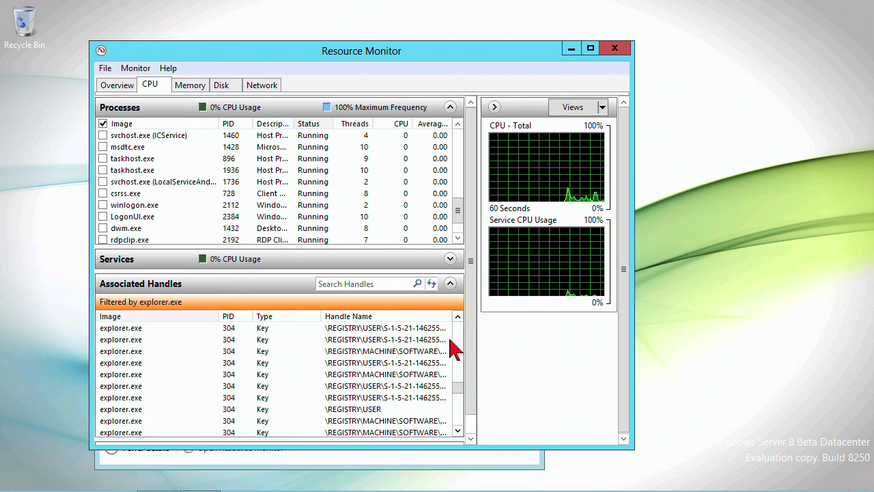
{"action": "left_click", "coordinate": [450, 284]}
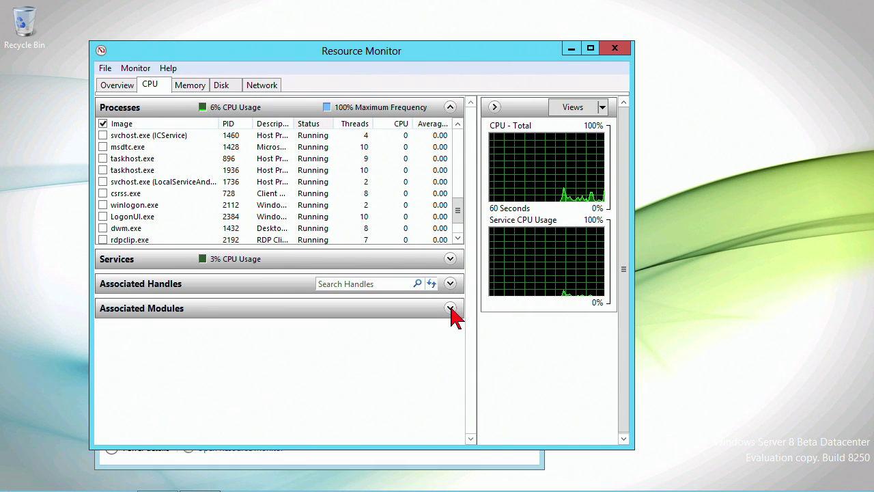
{"action": "left_click", "coordinate": [450, 307]}
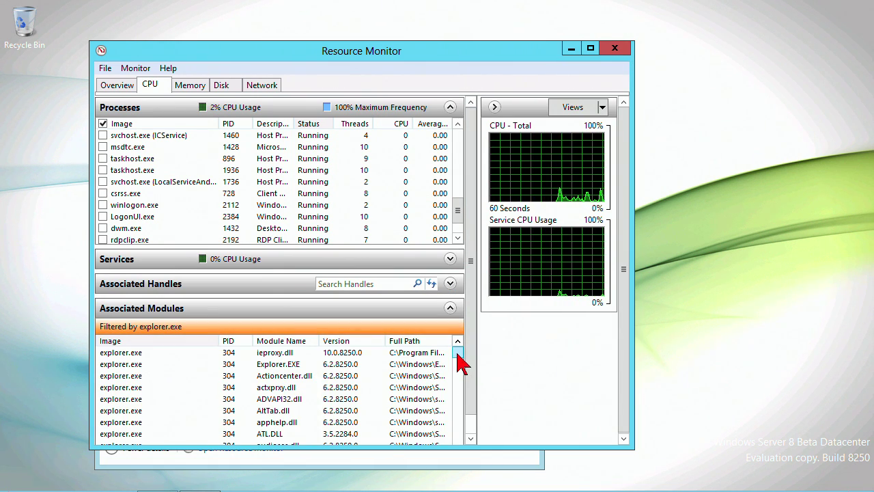
{"action": "left_click", "coordinate": [288, 374]}
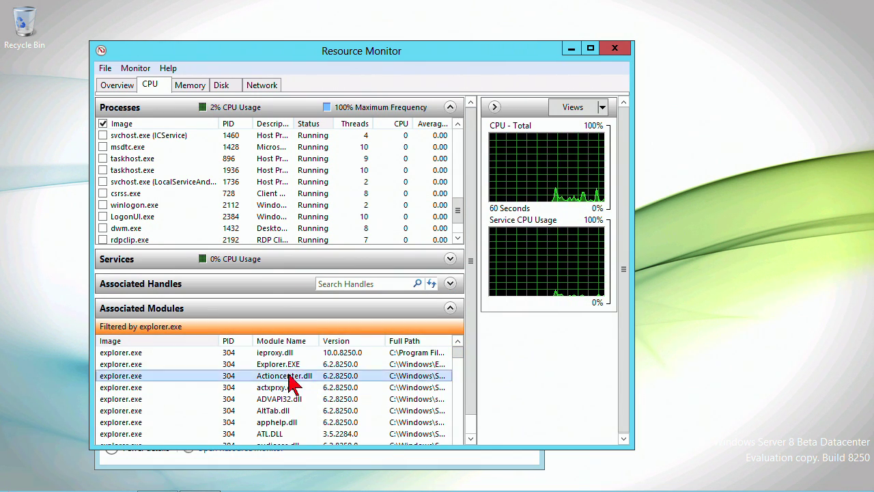
{"action": "scroll", "coordinate": [469, 292], "scroll_direction": "down", "scroll_amount": 1}
{"action": "left_click_drag", "start_coordinate": [460, 335], "coordinate": [342, 307]}
{"action": "left_click", "coordinate": [450, 292]}
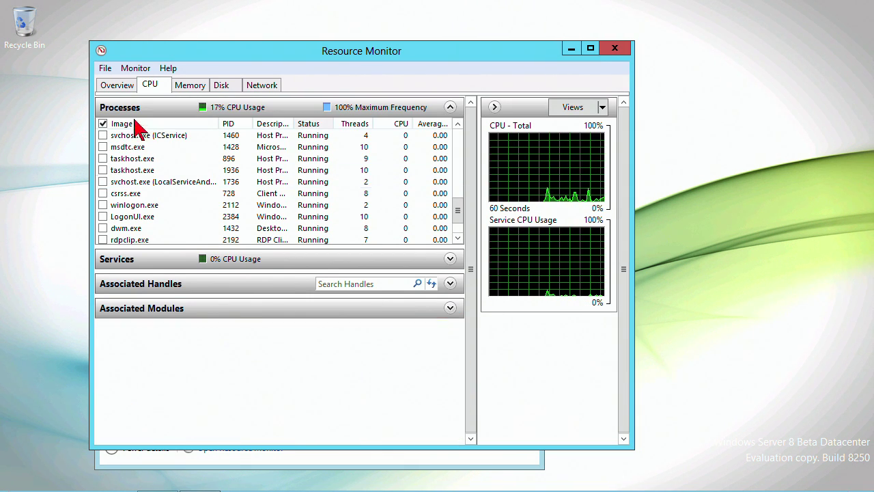
Browse the Memory, Disk and Network tabs, then close Resource Monitor
{"action": "left_click", "coordinate": [190, 86]}
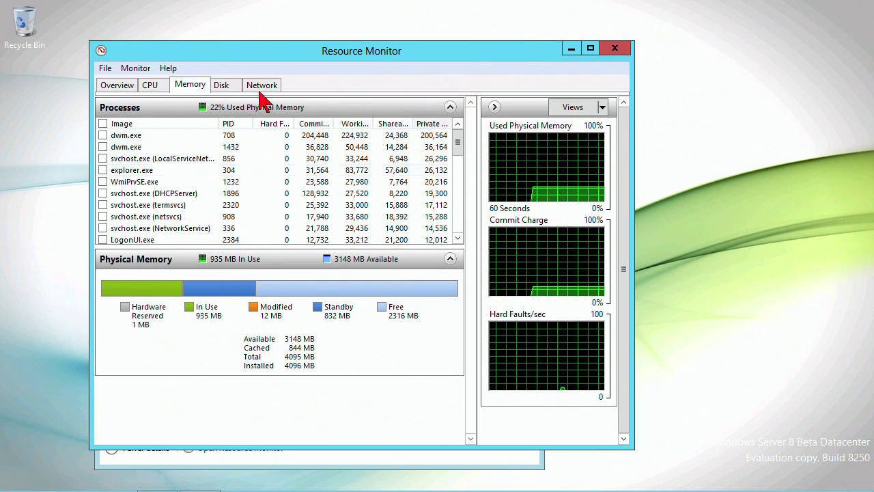
{"action": "left_click", "coordinate": [221, 86]}
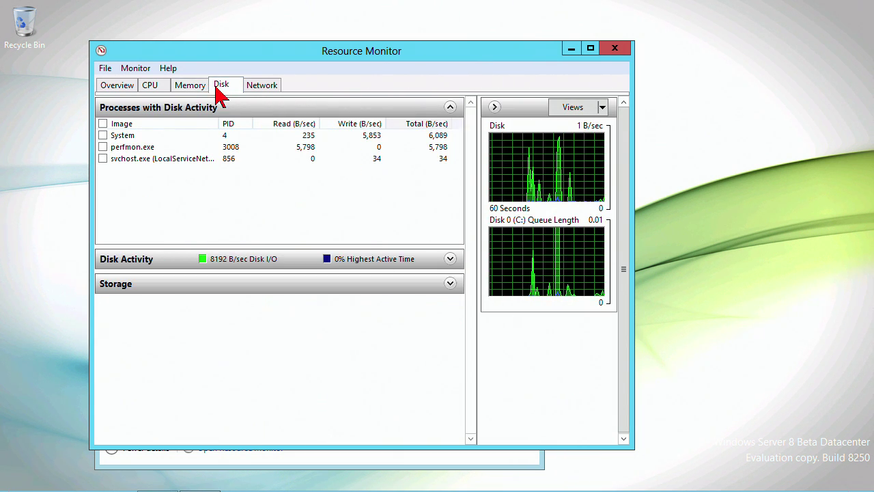
{"action": "left_click", "coordinate": [272, 87]}
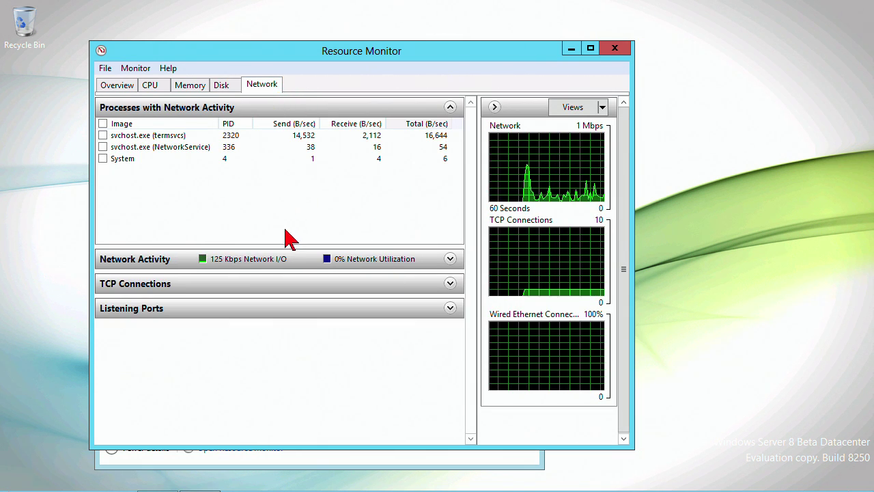
{"action": "left_click", "coordinate": [615, 49]}
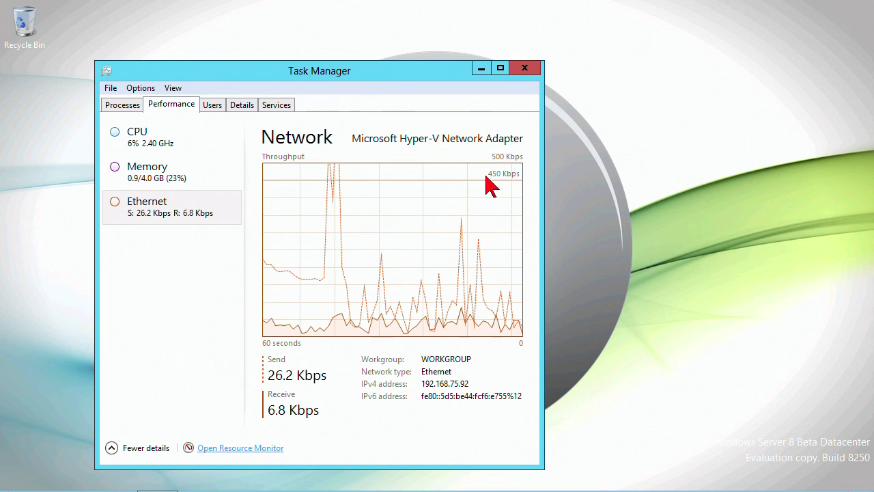
Shrink Task Manager to Fewer details, then restore the full details view
{"action": "left_click", "coordinate": [116, 449]}
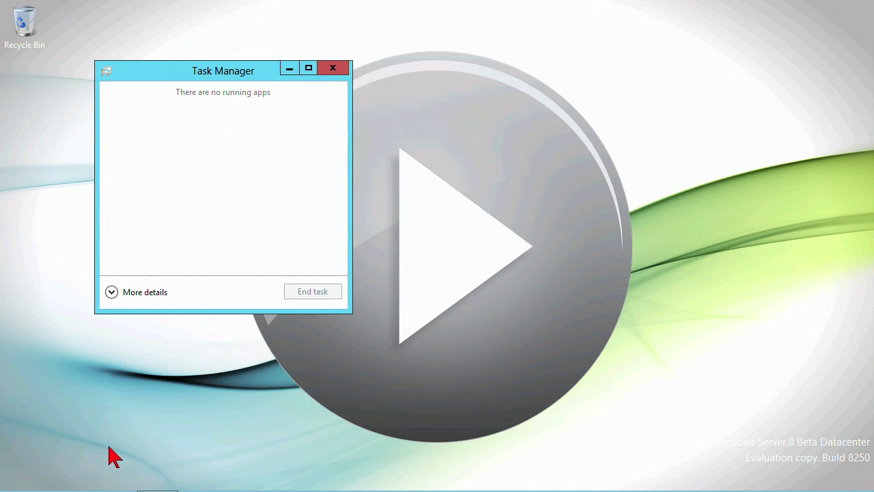
{"action": "left_click_drag", "start_coordinate": [158, 68], "coordinate": [177, 45]}
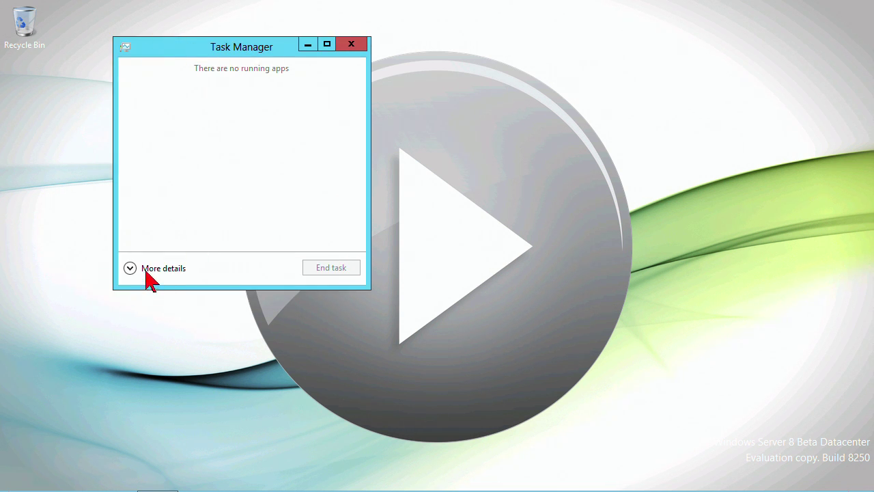
{"action": "left_click", "coordinate": [130, 268]}
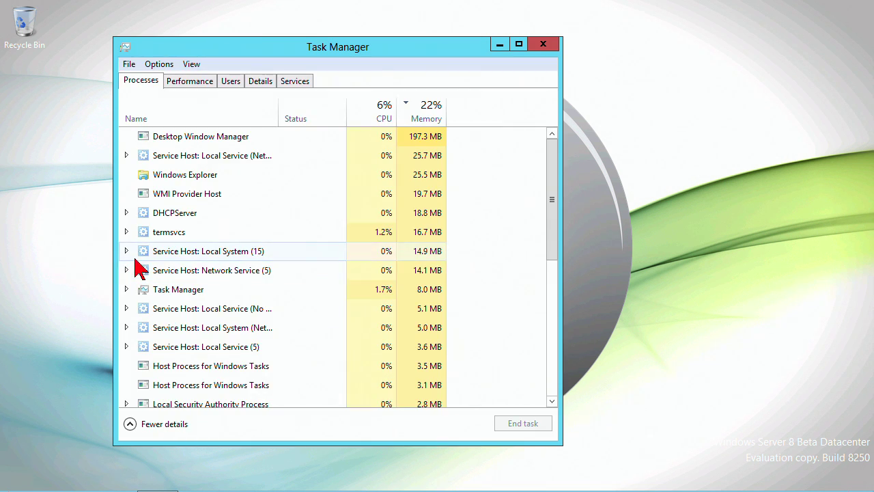
{"action": "left_click_drag", "start_coordinate": [554, 197], "coordinate": [546, 164]}
Group processes by type and move on to the Users page via Performance
{"action": "left_click", "coordinate": [191, 64]}
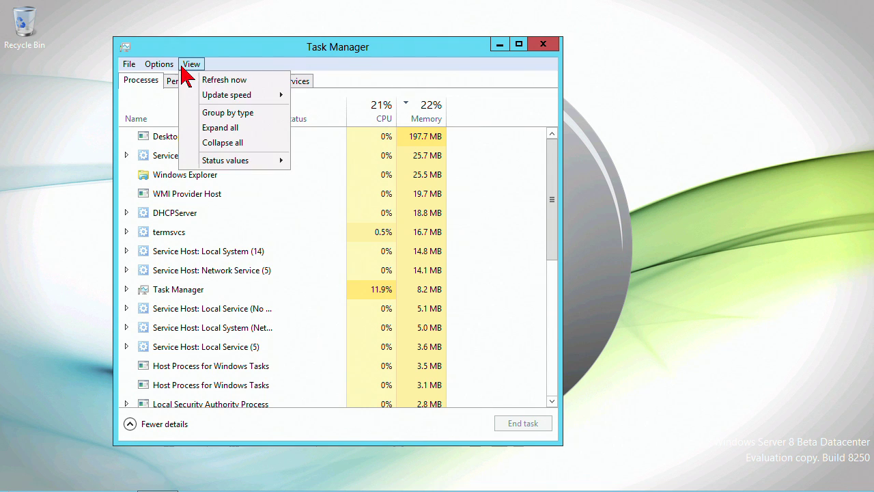
{"action": "left_click", "coordinate": [199, 113]}
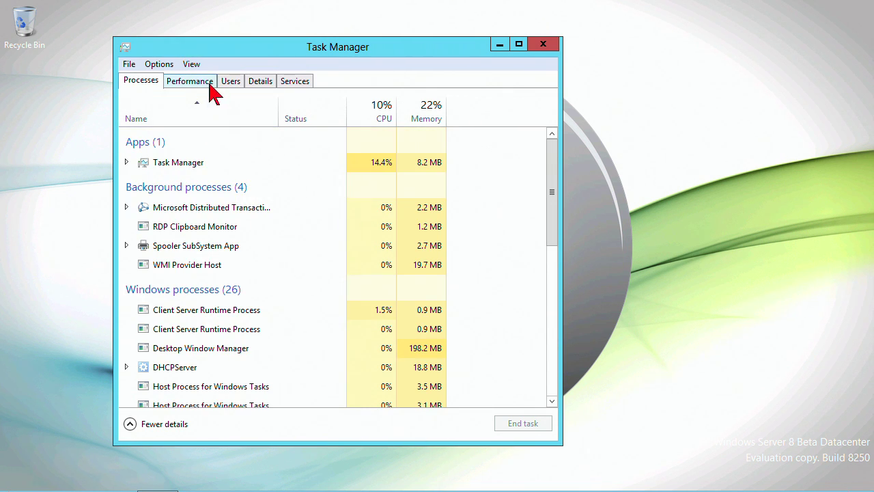
{"action": "left_click", "coordinate": [193, 83]}
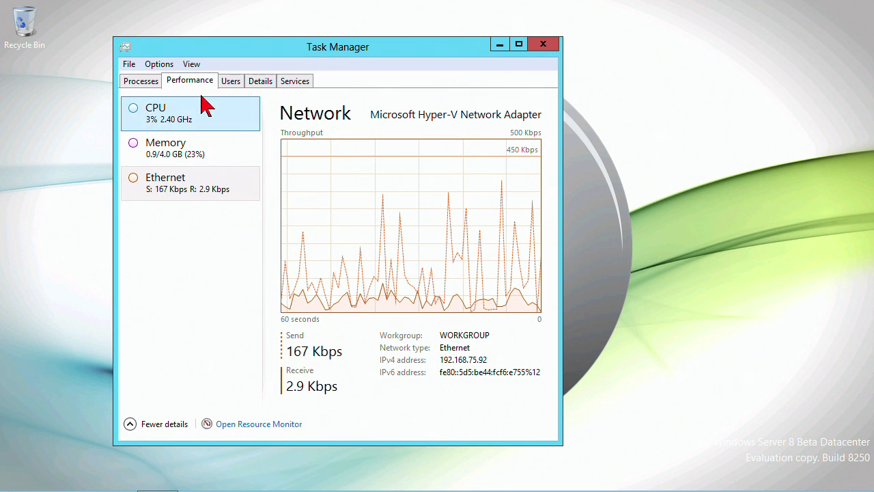
{"action": "left_click", "coordinate": [230, 81]}
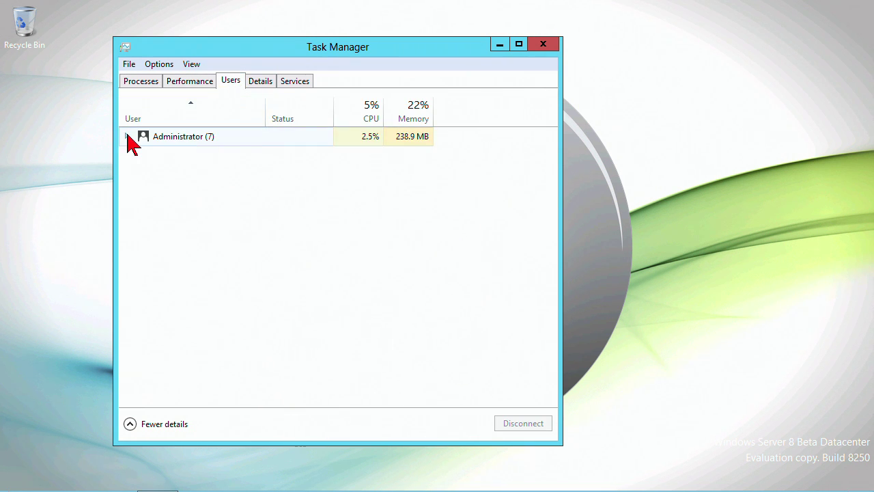
Browse the Administrator's processes, then jump from the first svchost.exe to its services
{"action": "left_click", "coordinate": [127, 137]}
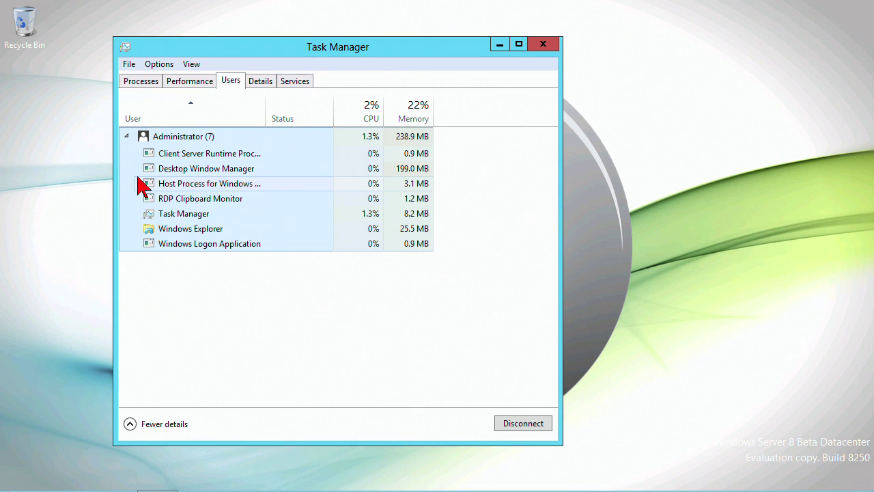
{"action": "left_click", "coordinate": [205, 154]}
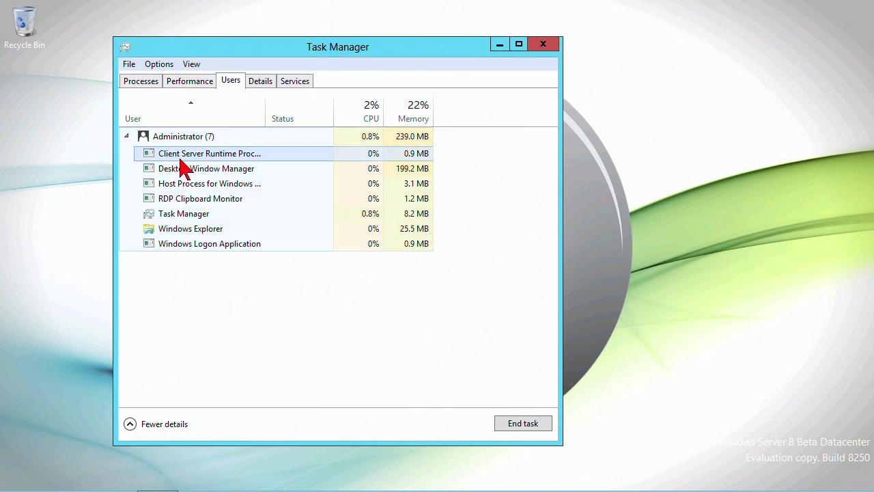
{"action": "left_click", "coordinate": [128, 136]}
{"action": "left_click", "coordinate": [261, 81]}
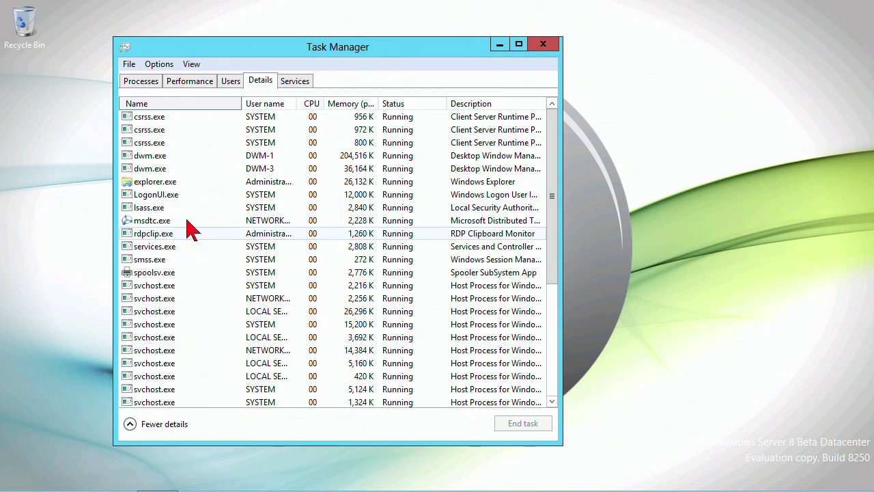
{"action": "left_click", "coordinate": [179, 285]}
{"action": "right_click", "coordinate": [178, 286]}
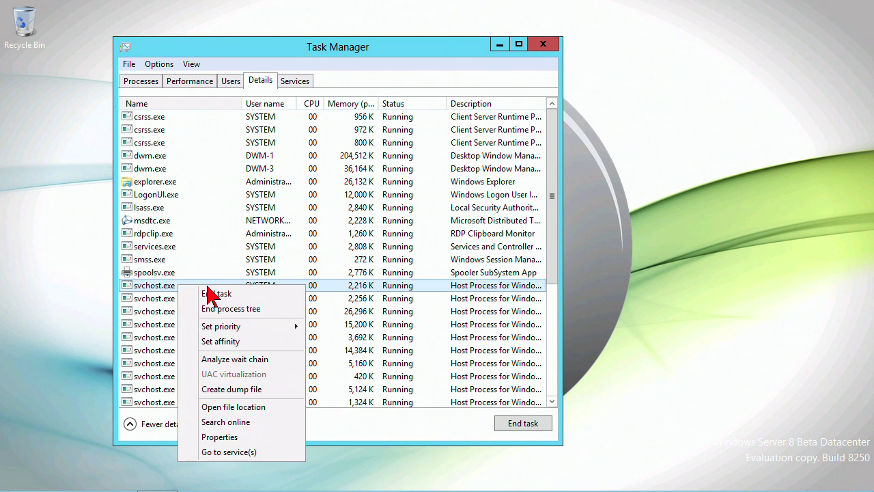
{"action": "left_click", "coordinate": [229, 452]}
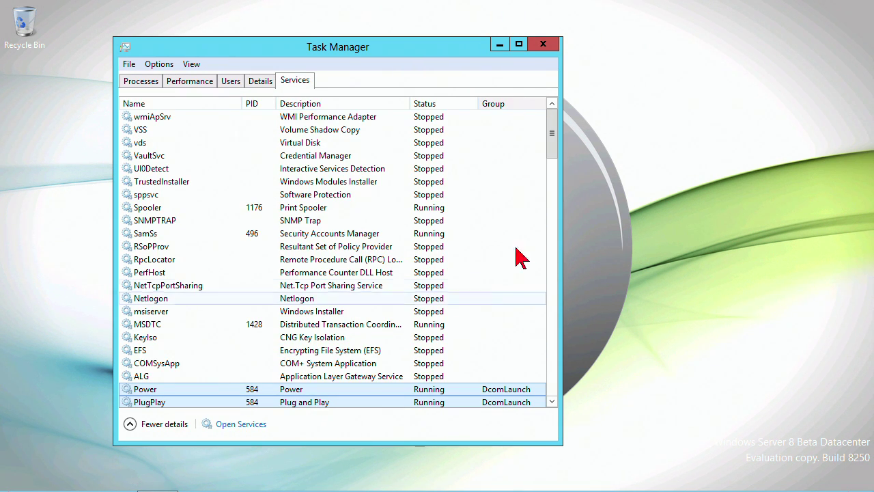
Search online for the BrokerInfrastructure service from the Services list
{"action": "left_click_drag", "start_coordinate": [554, 140], "coordinate": [553, 170]}
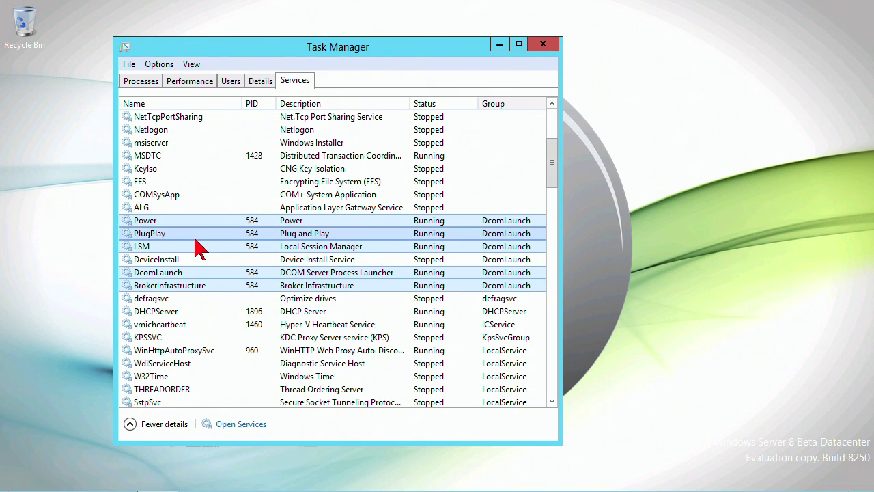
{"action": "right_click", "coordinate": [289, 158]}
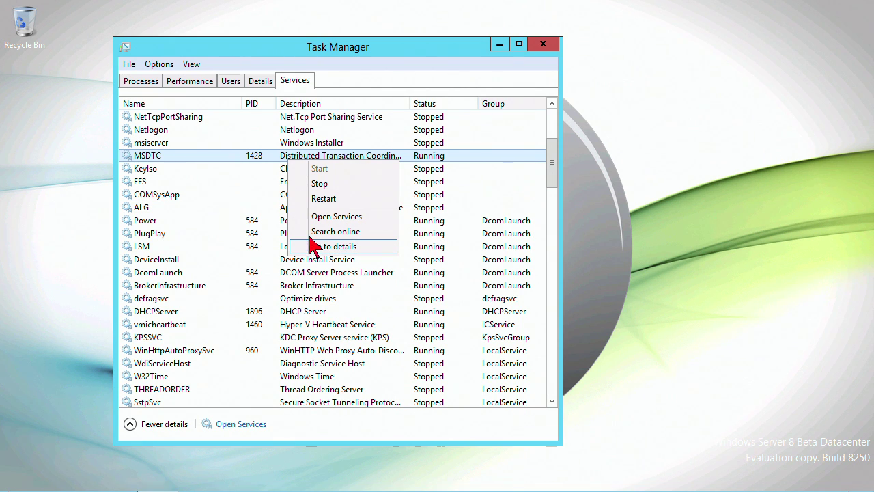
{"action": "left_click", "coordinate": [287, 285]}
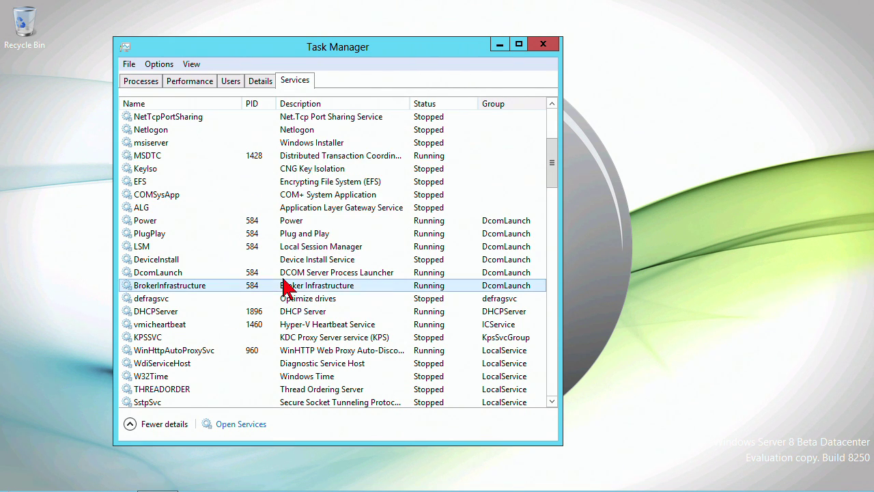
{"action": "right_click", "coordinate": [287, 287]}
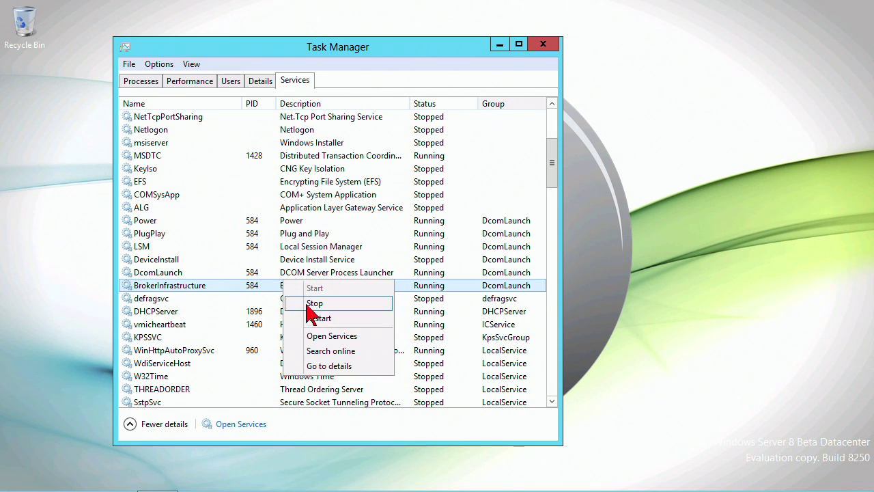
{"action": "left_click", "coordinate": [330, 353]}
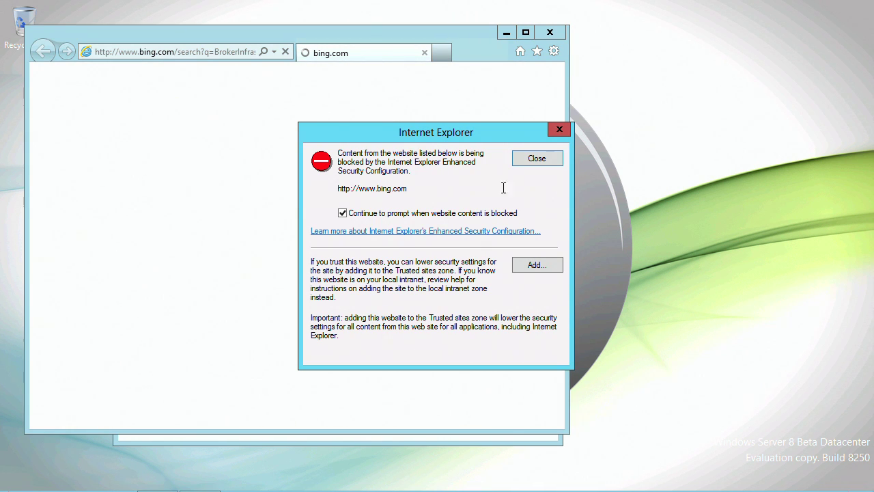
Add bing.com to Trusted sites, view the BrokerInfrastructure results, and close Internet Explorer
{"action": "left_click", "coordinate": [538, 268]}
{"action": "left_click", "coordinate": [532, 234]}
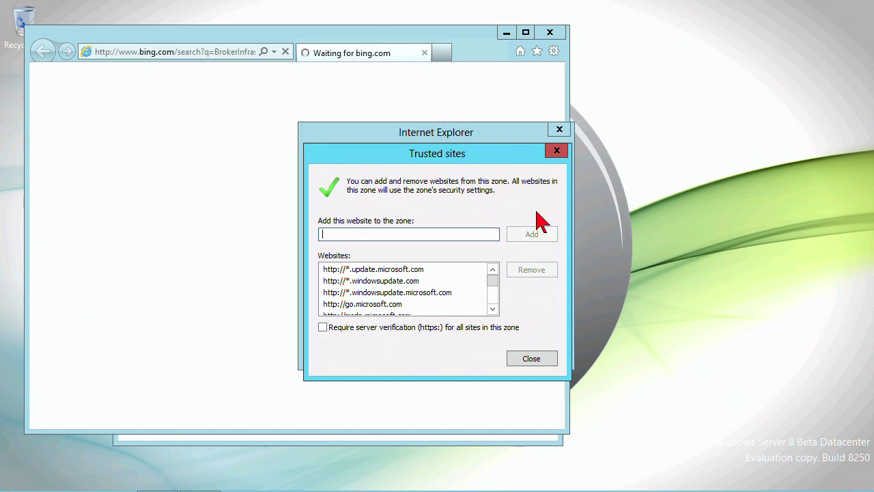
{"action": "left_click", "coordinate": [539, 364]}
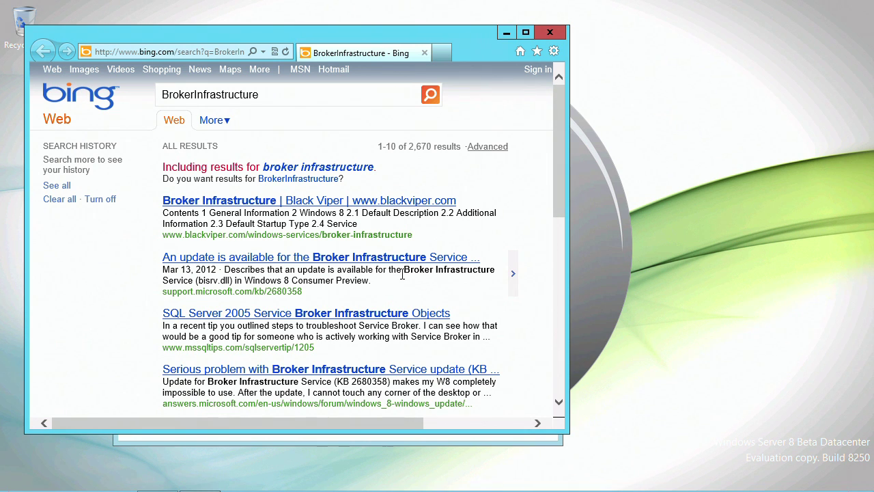
{"action": "left_click", "coordinate": [551, 36]}
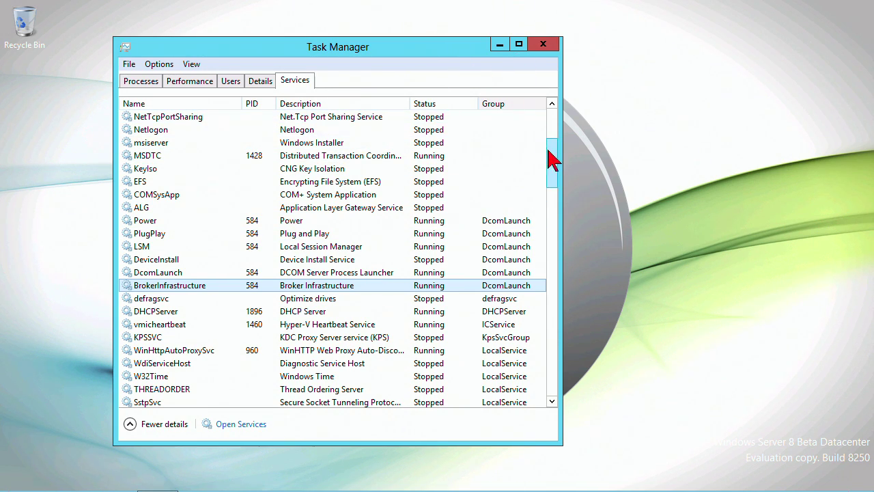
Close Task Manager and launch Event Viewer from the Start screen's All apps list
{"action": "left_click_drag", "start_coordinate": [552, 163], "coordinate": [540, 352]}
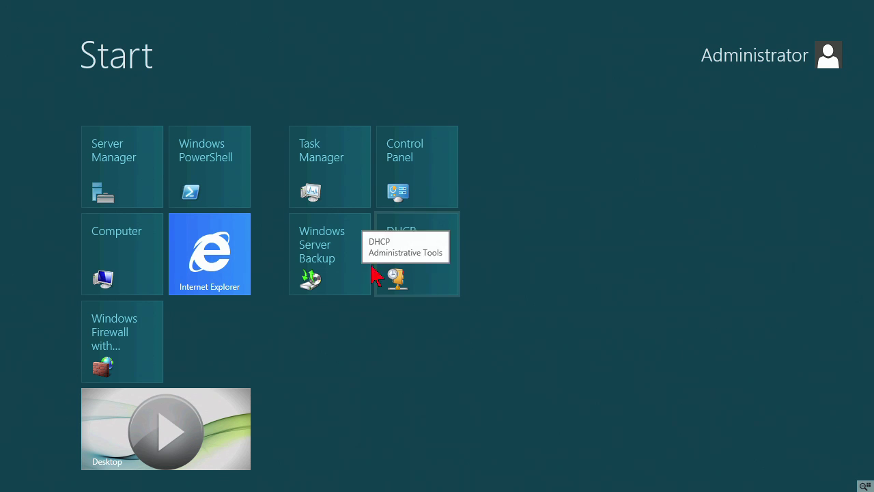
{"action": "right_click", "coordinate": [390, 355]}
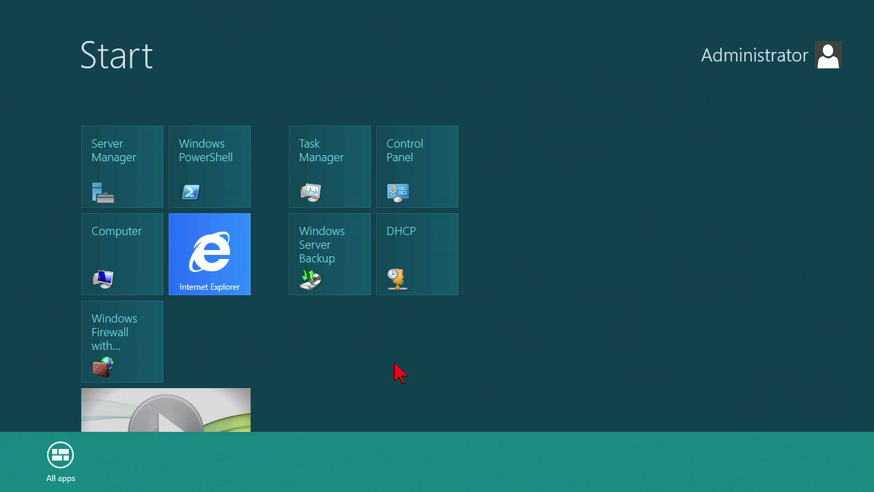
{"action": "left_click", "coordinate": [59, 467]}
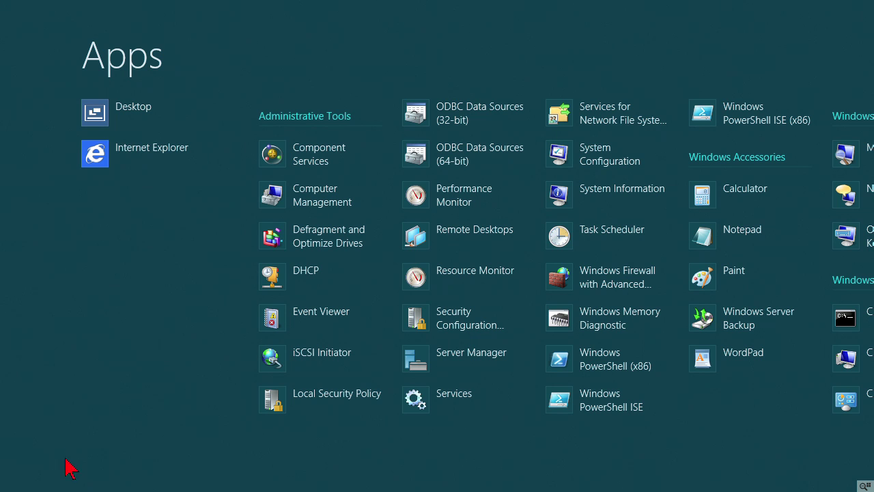
{"action": "left_click", "coordinate": [304, 322]}
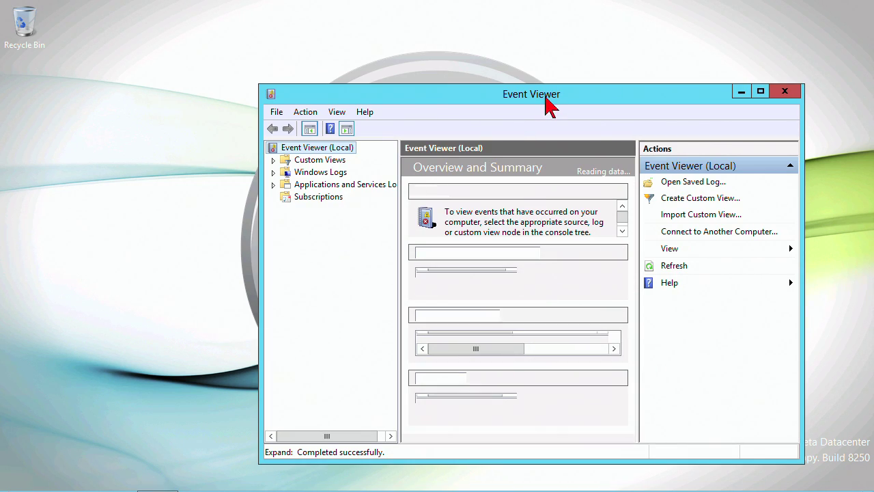
Maximize Event Viewer, check the empty DHCP Server custom view, then open the Application log
{"action": "double_click", "coordinate": [567, 106]}
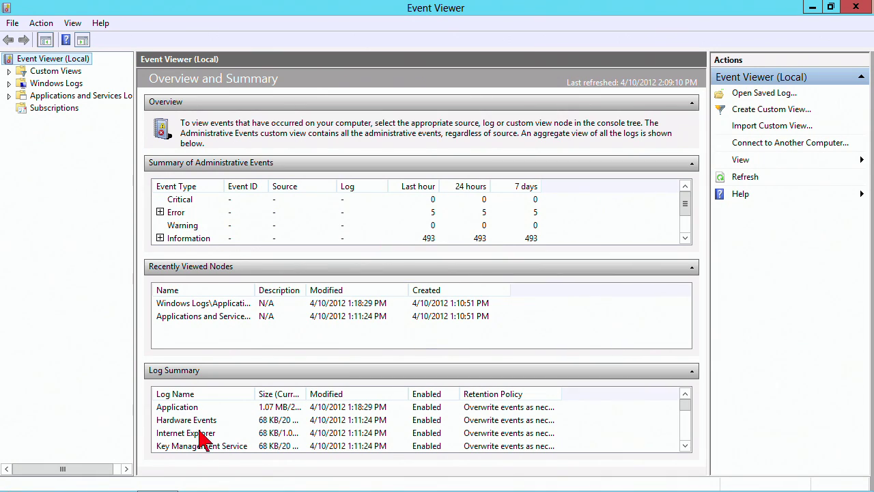
{"action": "left_click", "coordinate": [9, 71]}
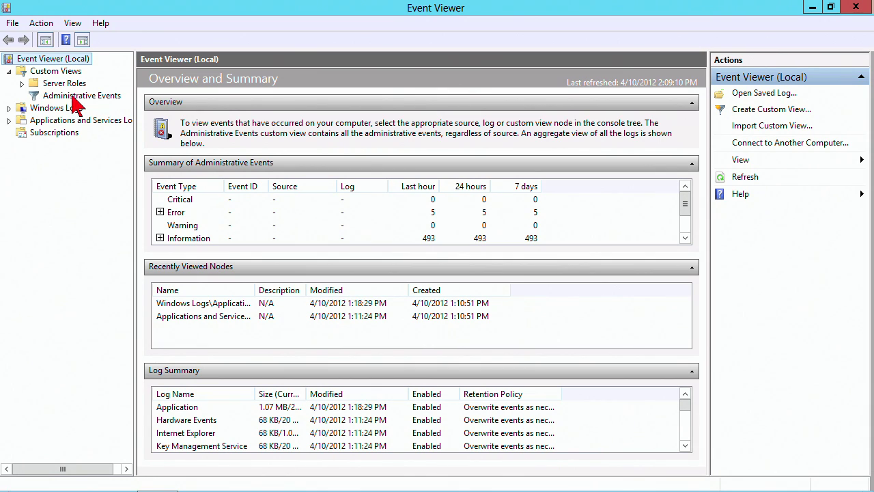
{"action": "left_click", "coordinate": [22, 83]}
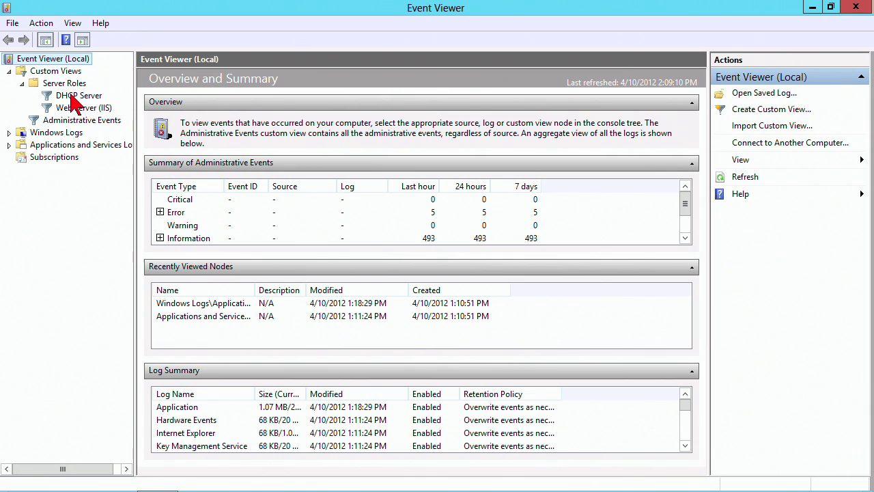
{"action": "left_click", "coordinate": [71, 96]}
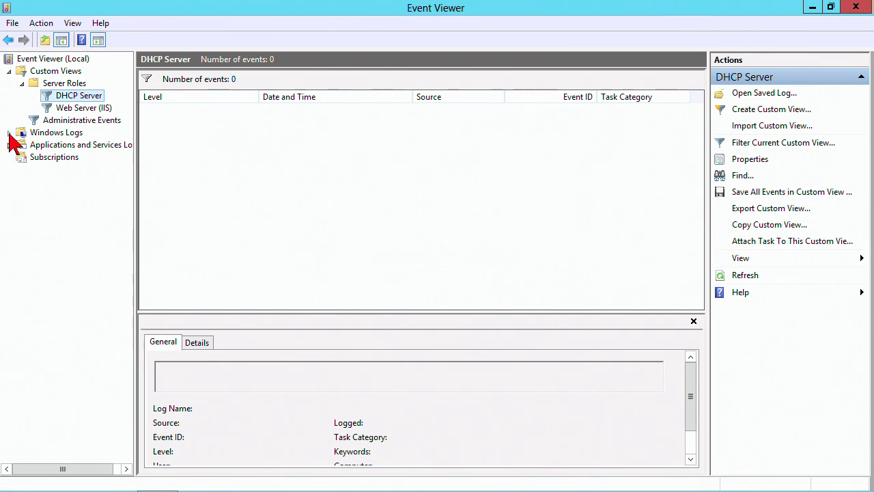
{"action": "left_click", "coordinate": [9, 133]}
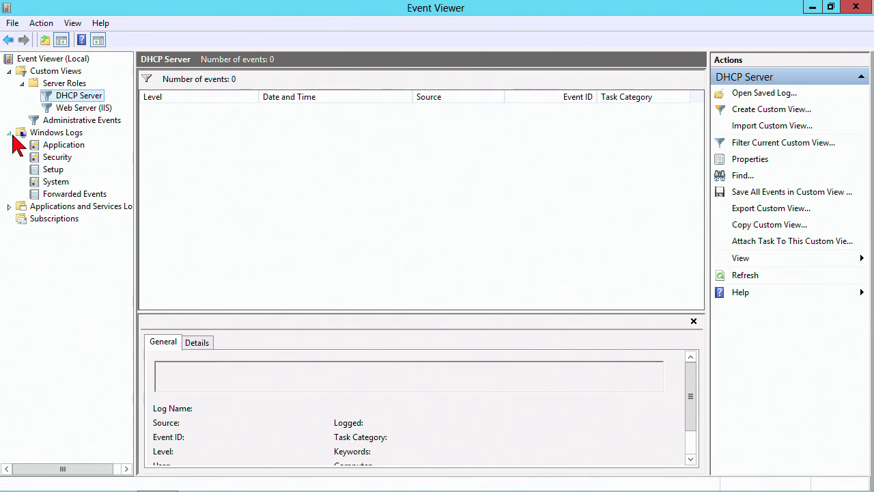
{"action": "left_click", "coordinate": [65, 145]}
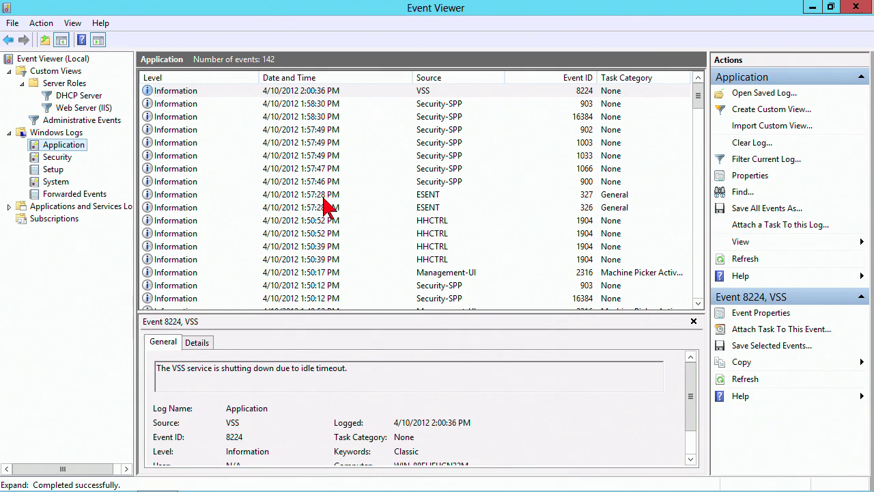
View the Event Properties of ESENT event 327, then close them
{"action": "right_click", "coordinate": [324, 198]}
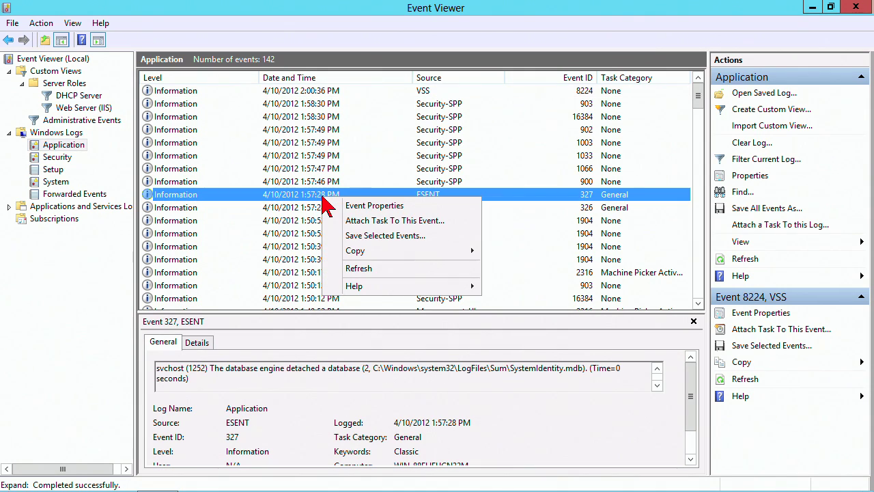
{"action": "left_click", "coordinate": [372, 206]}
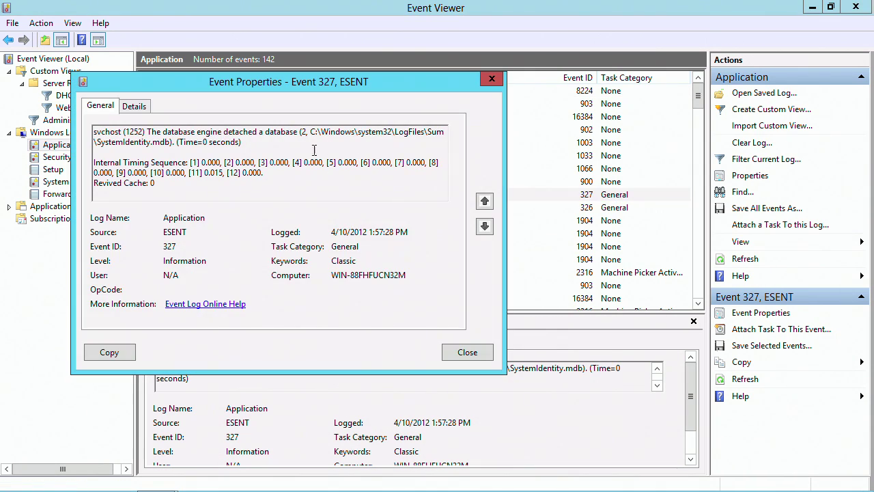
{"action": "left_click", "coordinate": [492, 80]}
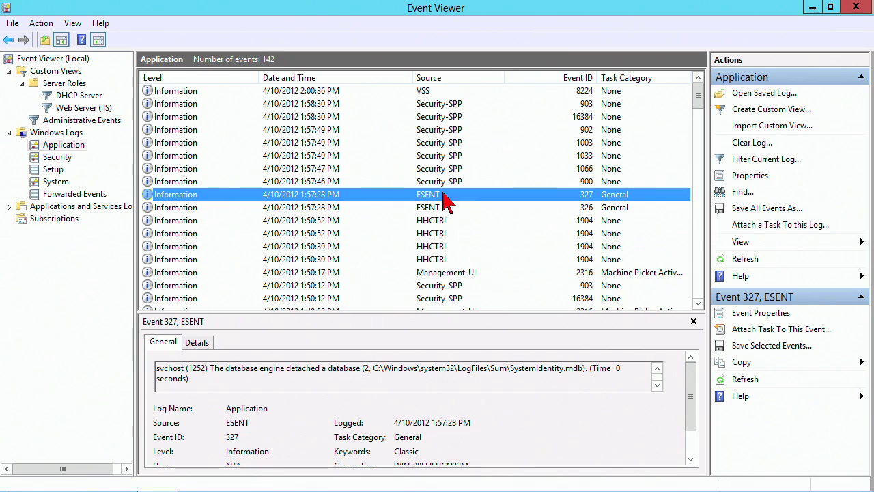
Step through Attach Task To This Event for event 327, then cancel without creating a task
{"action": "right_click", "coordinate": [445, 193]}
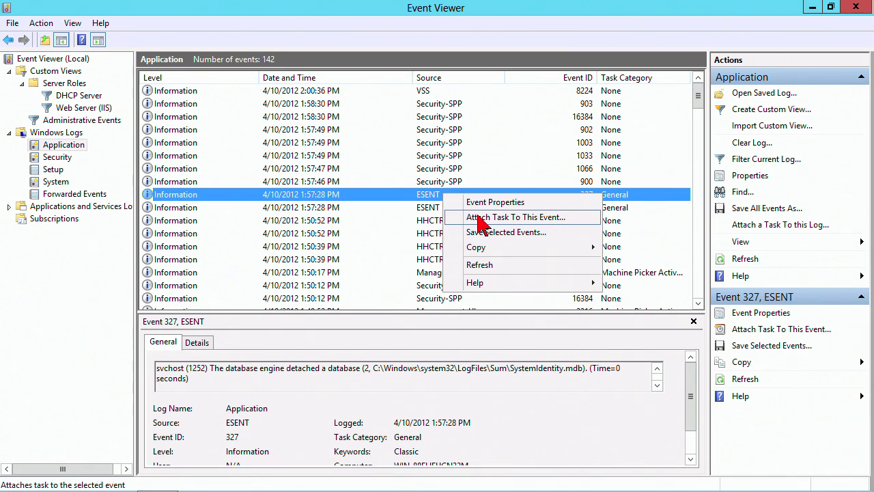
{"action": "left_click", "coordinate": [476, 216]}
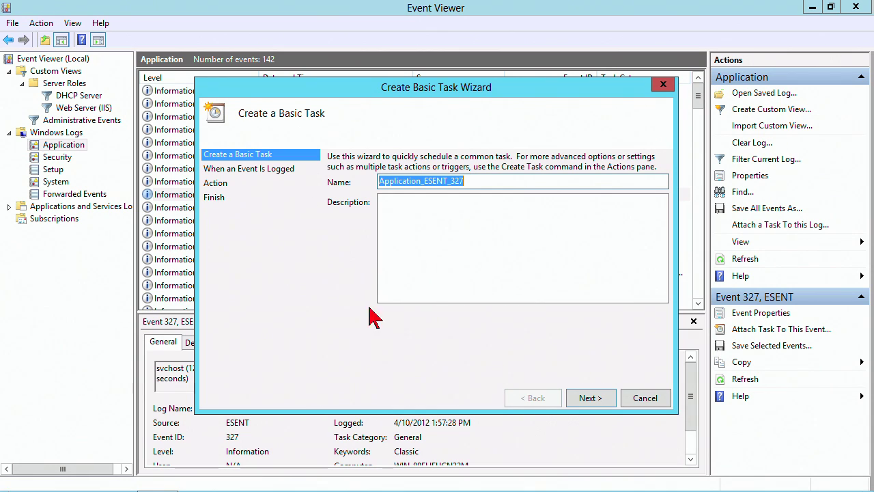
{"action": "left_click", "coordinate": [599, 402]}
{"action": "left_click", "coordinate": [600, 404]}
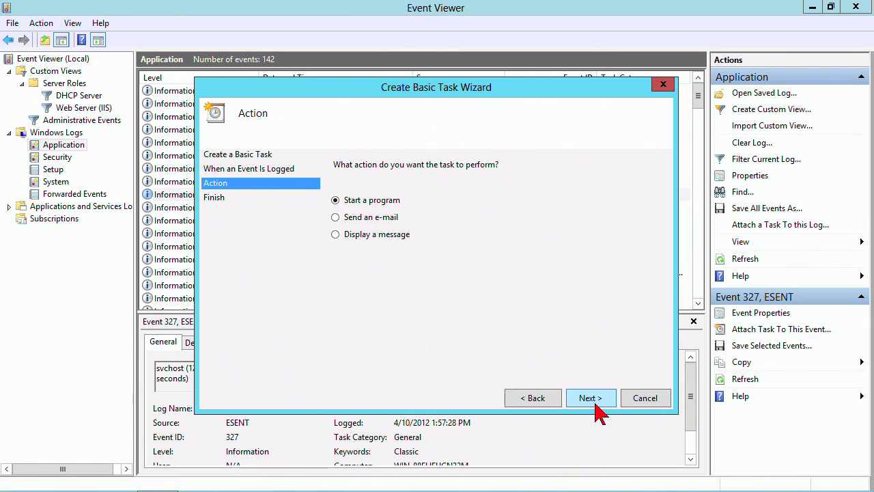
{"action": "left_click", "coordinate": [645, 398]}
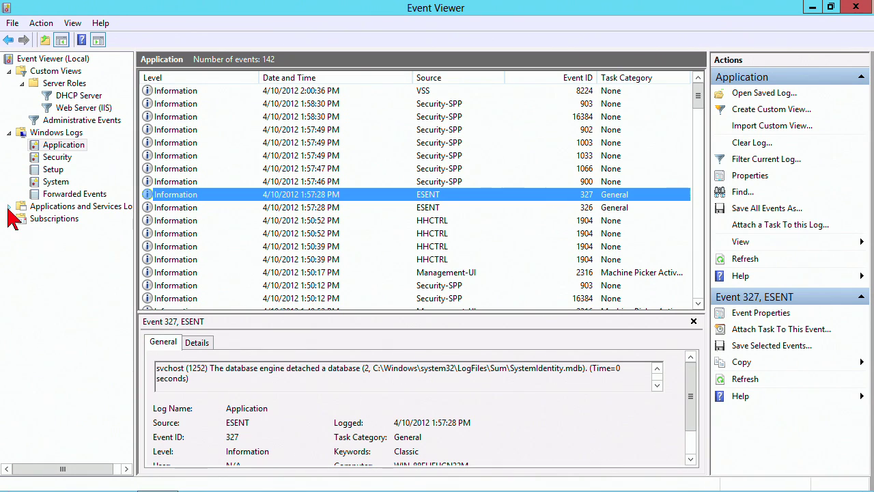
Expand Applications and Services Logs > Microsoft > Windows, then collapse the log tree groups
{"action": "left_click", "coordinate": [9, 206]}
{"action": "left_click", "coordinate": [22, 255]}
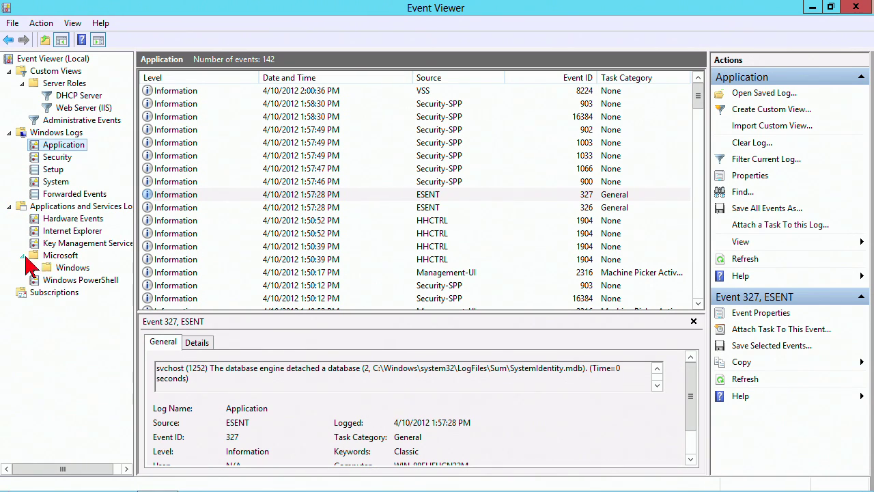
{"action": "left_click", "coordinate": [36, 269]}
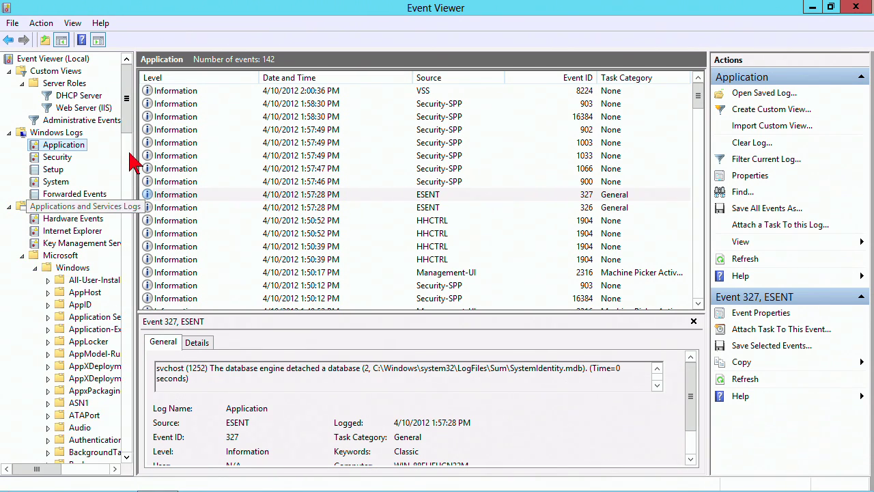
{"action": "left_click_drag", "start_coordinate": [127, 130], "coordinate": [3, 185]}
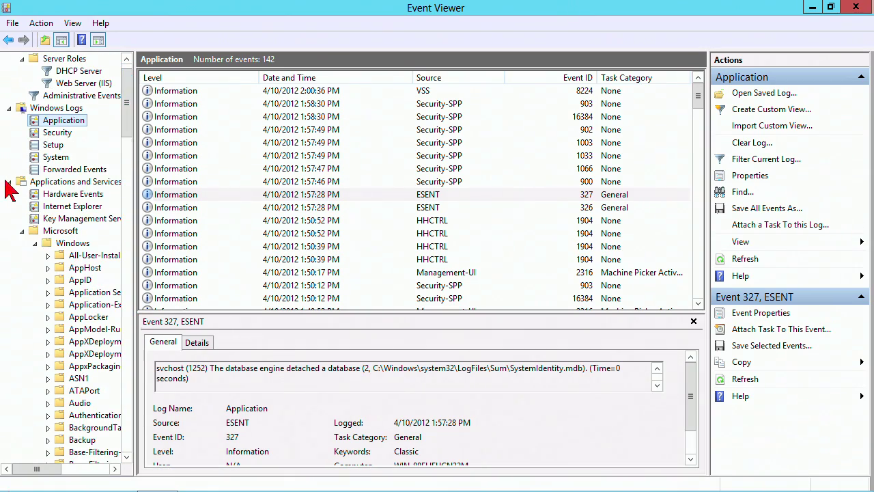
{"action": "left_click", "coordinate": [7, 181]}
{"action": "left_click", "coordinate": [10, 133]}
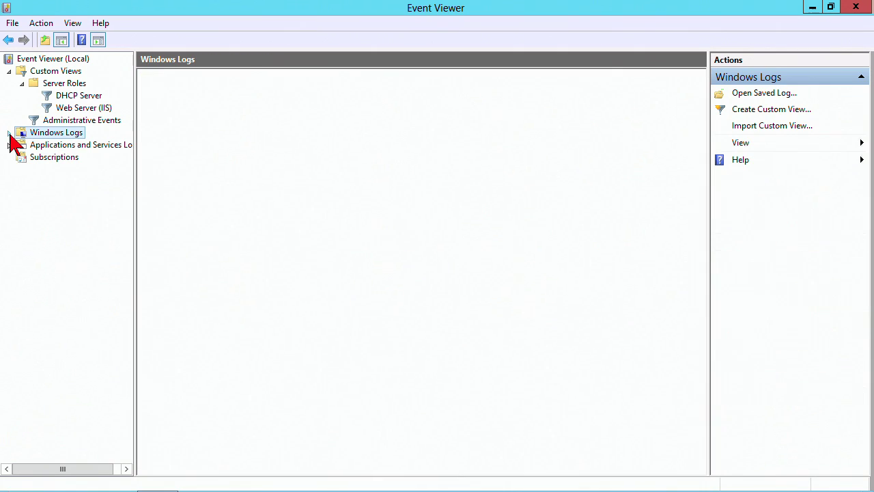
{"action": "left_click", "coordinate": [9, 71]}
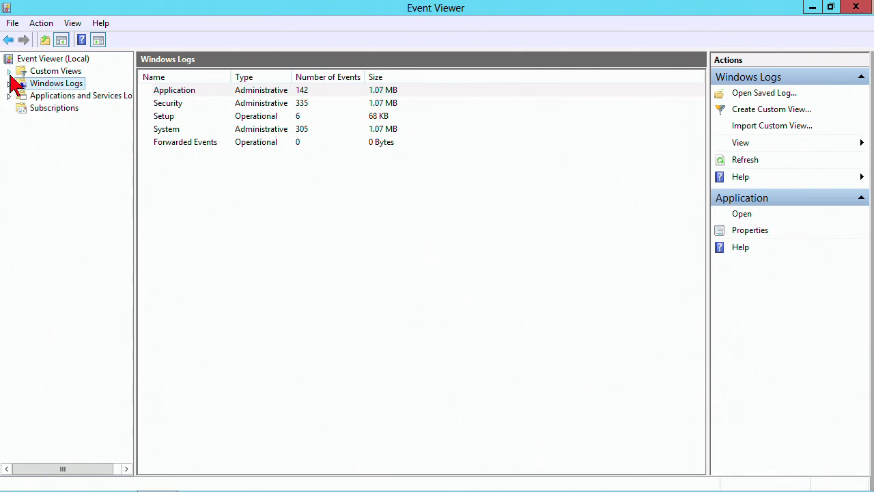
Open Subscriptions, decline starting the event collector service, and close Event Viewer
{"action": "left_click", "coordinate": [54, 109]}
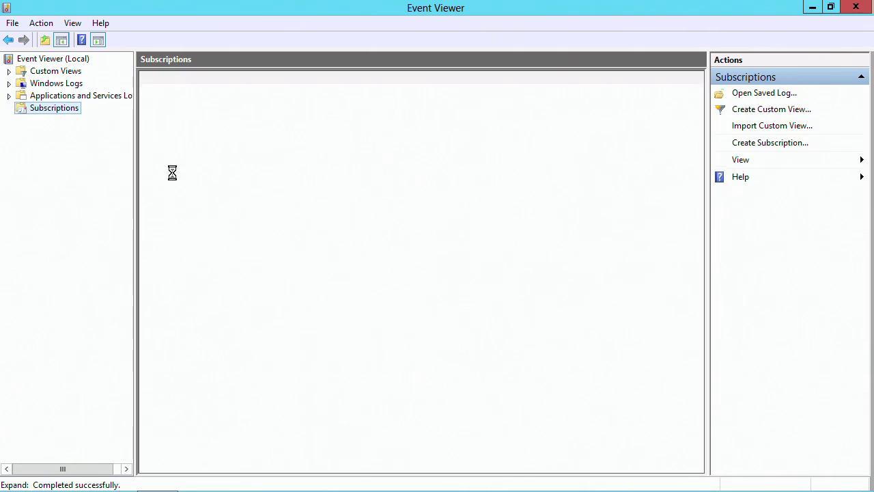
{"action": "left_click", "coordinate": [569, 308]}
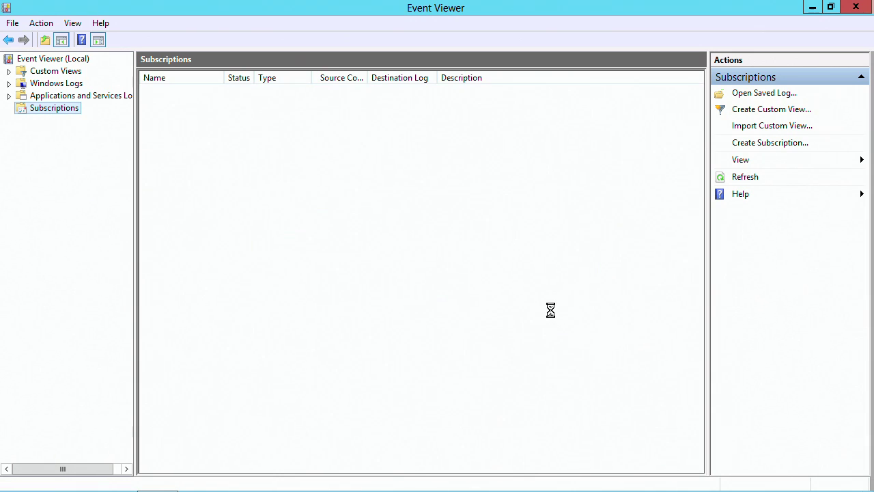
{"action": "left_click", "coordinate": [854, 8]}
Launch Performance Monitor from the Start screen's All apps list and show its live processor graph
{"action": "key", "text": "super"}
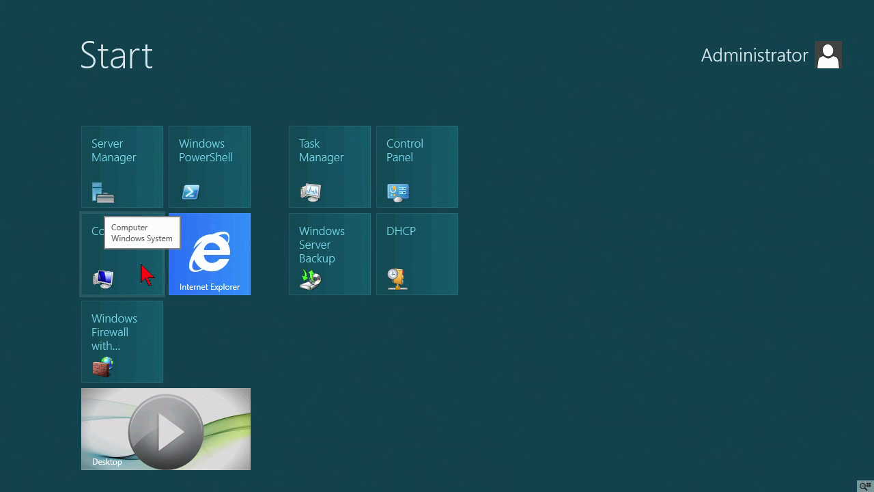
{"action": "right_click", "coordinate": [443, 379]}
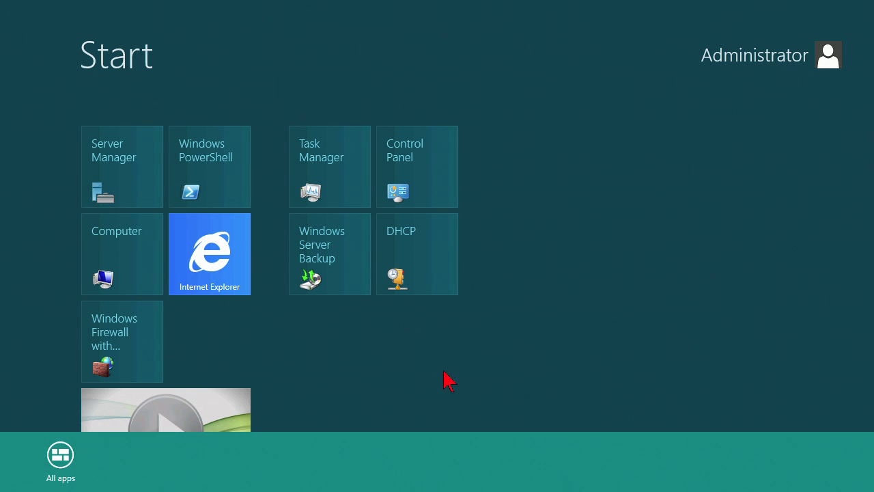
{"action": "left_click", "coordinate": [63, 458]}
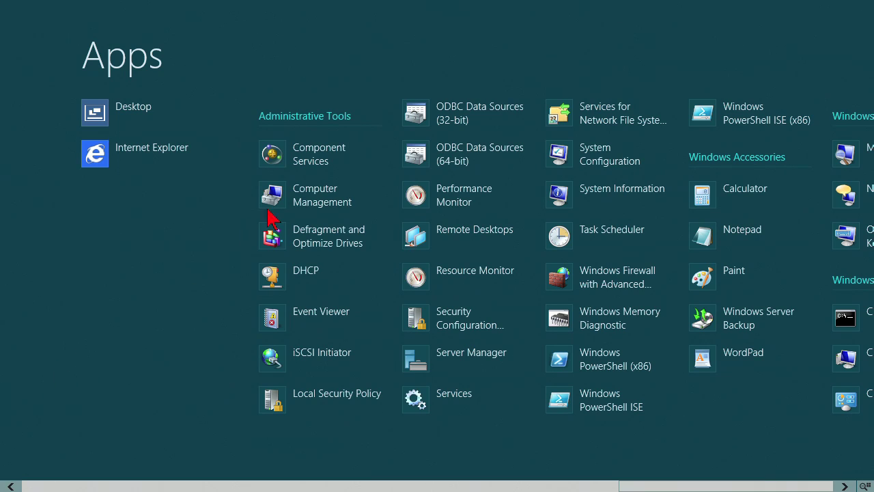
{"action": "left_click", "coordinate": [444, 197]}
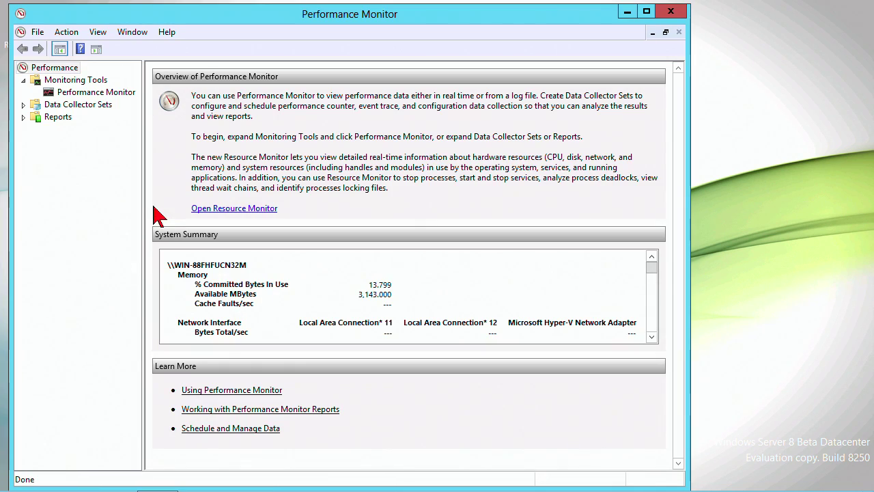
{"action": "left_click", "coordinate": [95, 93]}
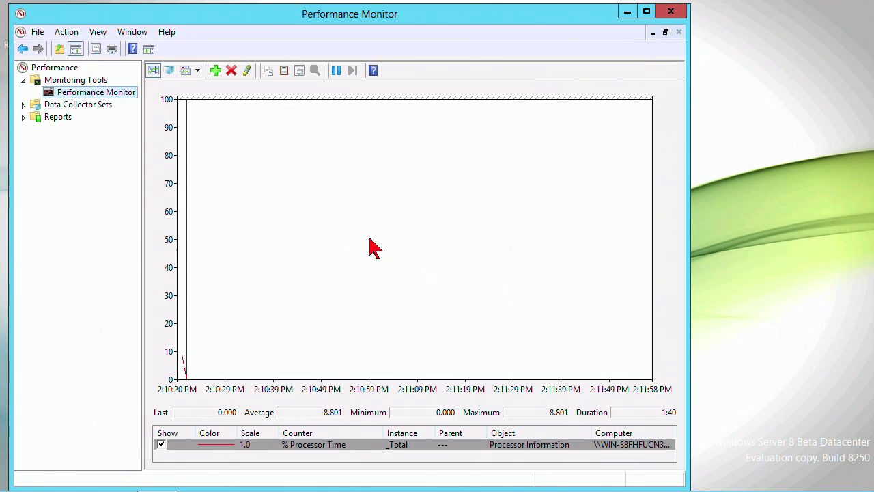
Add the Paging File % Usage and % Usage Peak counters to the graph
{"action": "right_click", "coordinate": [353, 214]}
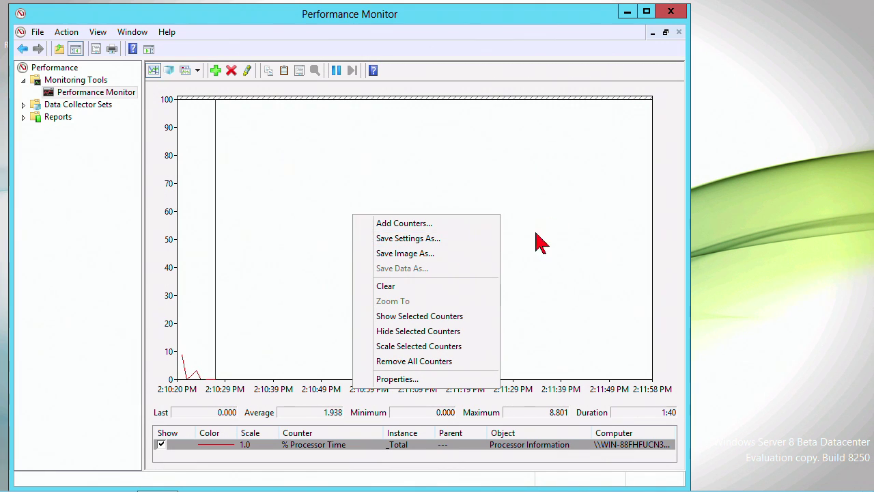
{"action": "left_click", "coordinate": [408, 224]}
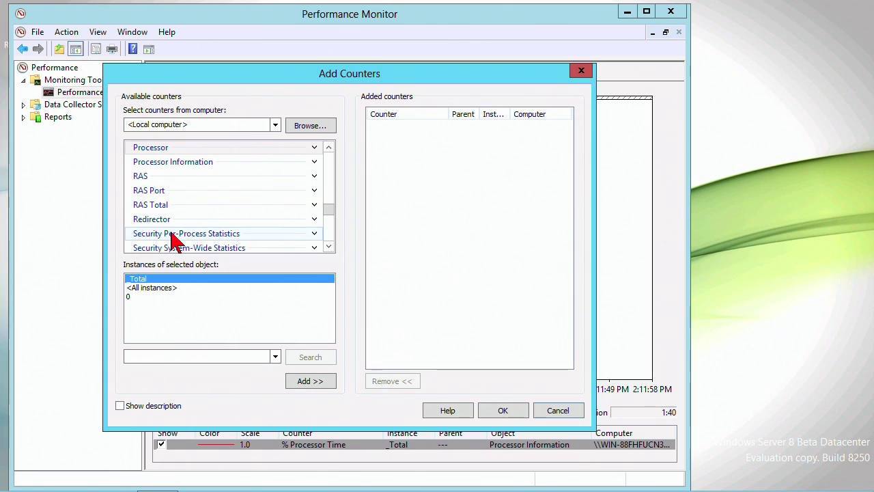
{"action": "left_click_drag", "start_coordinate": [330, 217], "coordinate": [330, 234]}
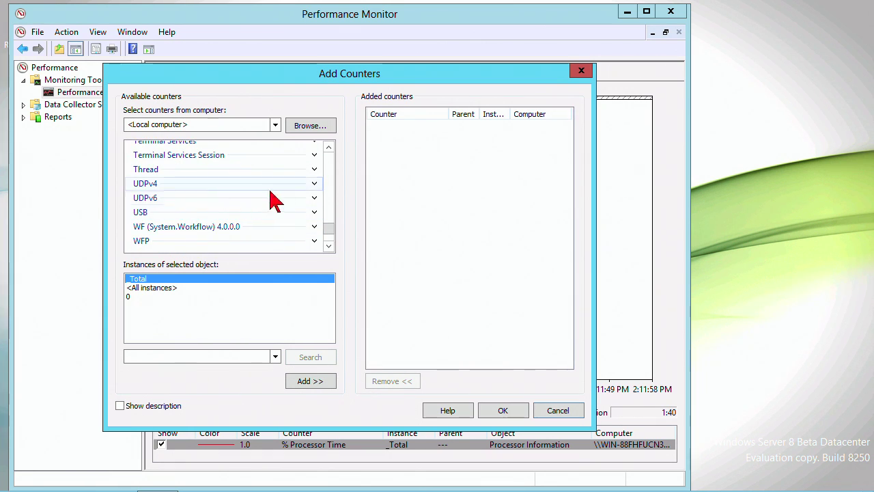
{"action": "left_click_drag", "start_coordinate": [332, 230], "coordinate": [332, 205]}
{"action": "left_click", "coordinate": [316, 213]}
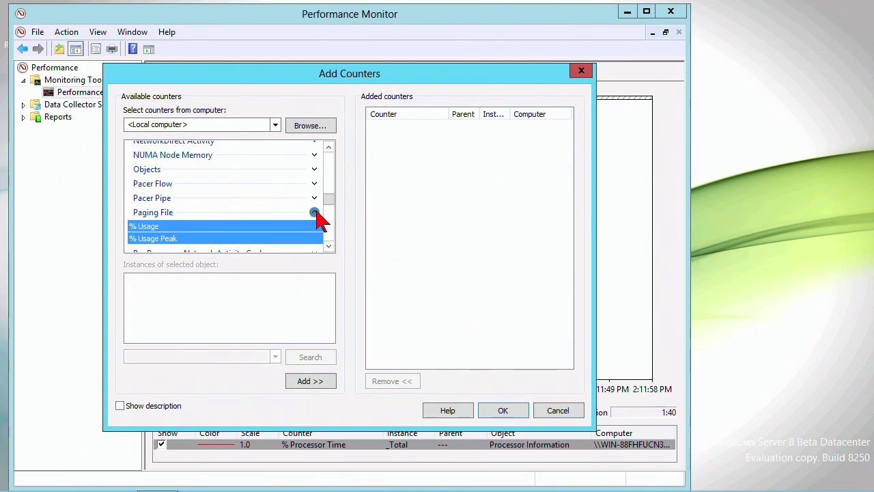
{"action": "left_click", "coordinate": [315, 380]}
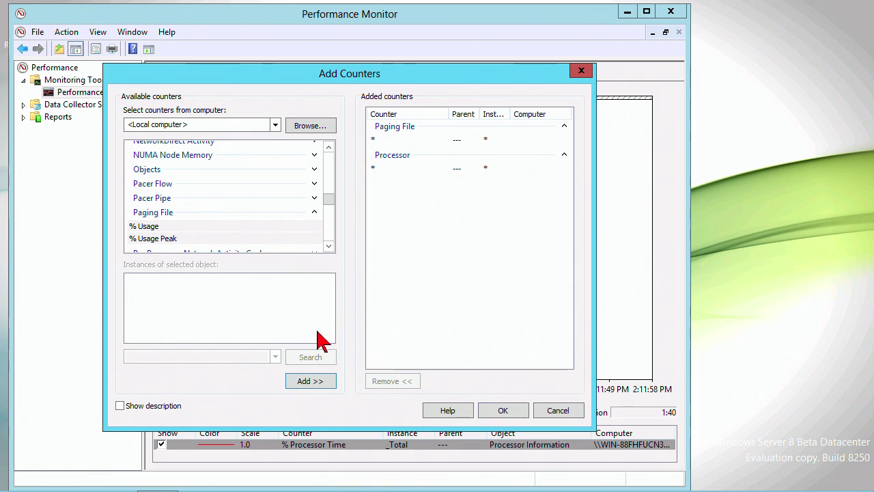
Add the Memory counter % Committed Bytes In Use
{"action": "mouse_move", "coordinate": [330, 197]}
{"action": "left_mouse_down"}
{"action": "mouse_move", "coordinate": [330, 207]}
{"action": "mouse_move", "coordinate": [330, 171]}
{"action": "mouse_move", "coordinate": [331, 195]}
{"action": "left_mouse_up"}
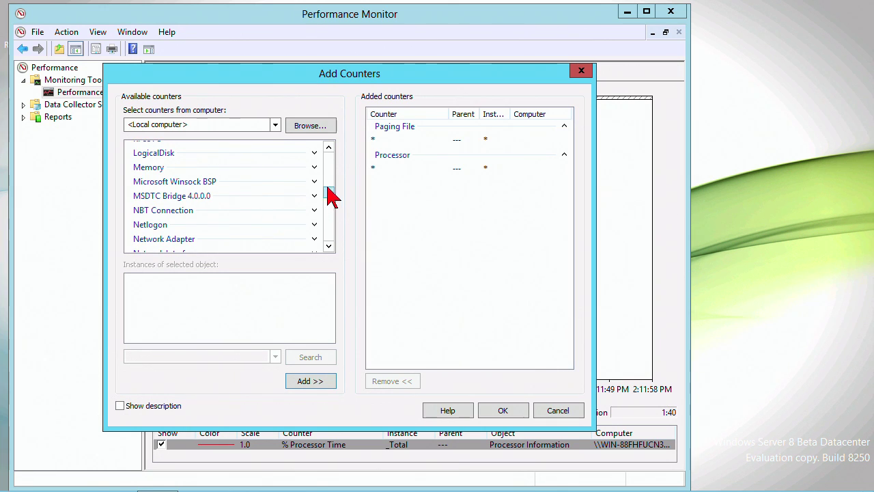
{"action": "left_click", "coordinate": [315, 167]}
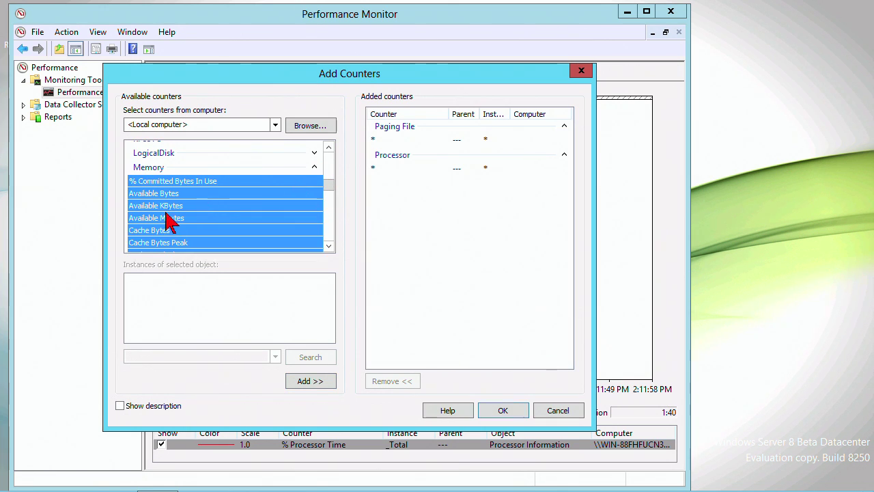
{"action": "left_click", "coordinate": [194, 182]}
{"action": "left_click", "coordinate": [304, 381]}
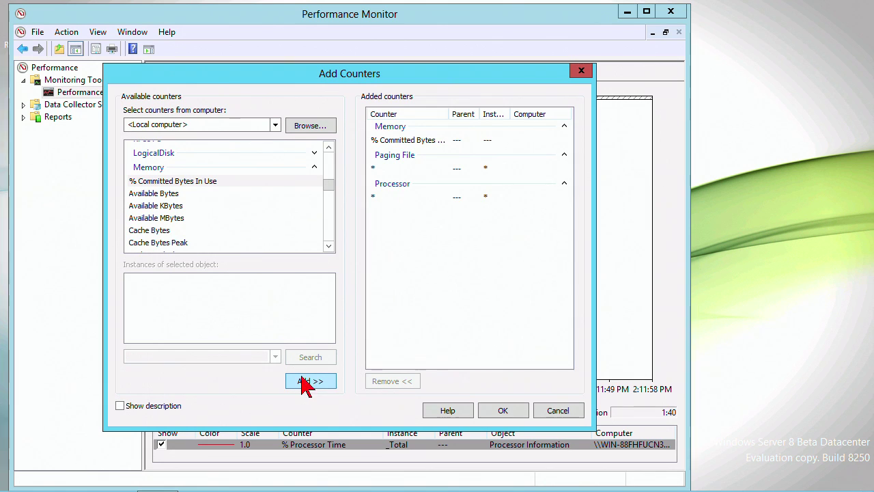
Add the LogicalDisk counters % Disk Read Time and % Disk Write Time
{"action": "left_click", "coordinate": [225, 154]}
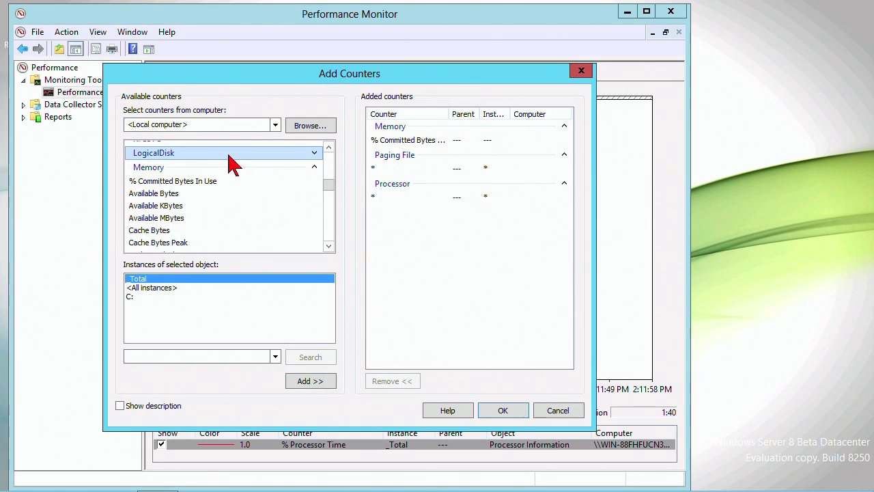
{"action": "left_click", "coordinate": [314, 153]}
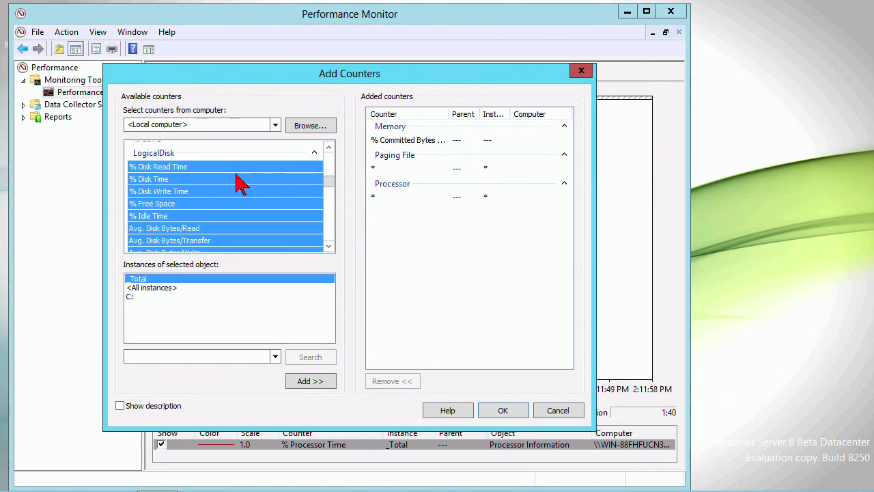
{"action": "left_click", "coordinate": [171, 215]}
{"action": "left_click", "coordinate": [157, 179]}
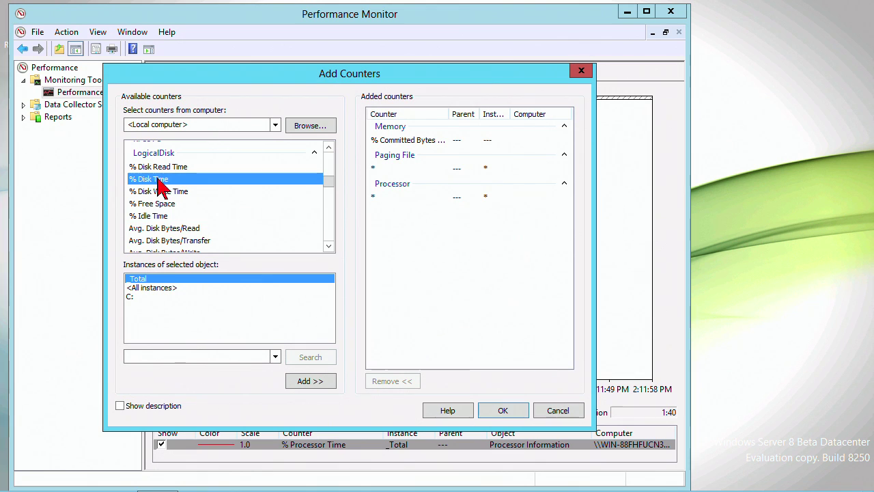
{"action": "left_click", "coordinate": [178, 166]}
{"action": "left_click", "coordinate": [180, 191], "text": "ctrl"}
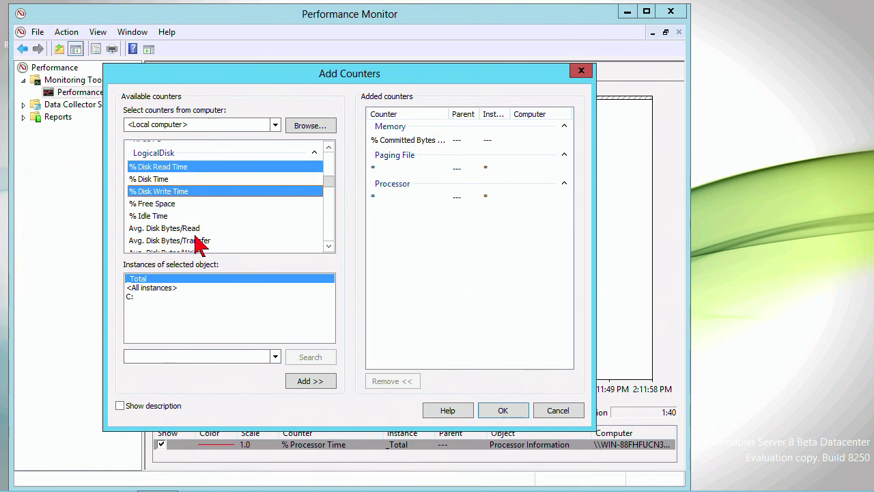
{"action": "left_click", "coordinate": [313, 383]}
{"action": "left_click", "coordinate": [503, 411]}
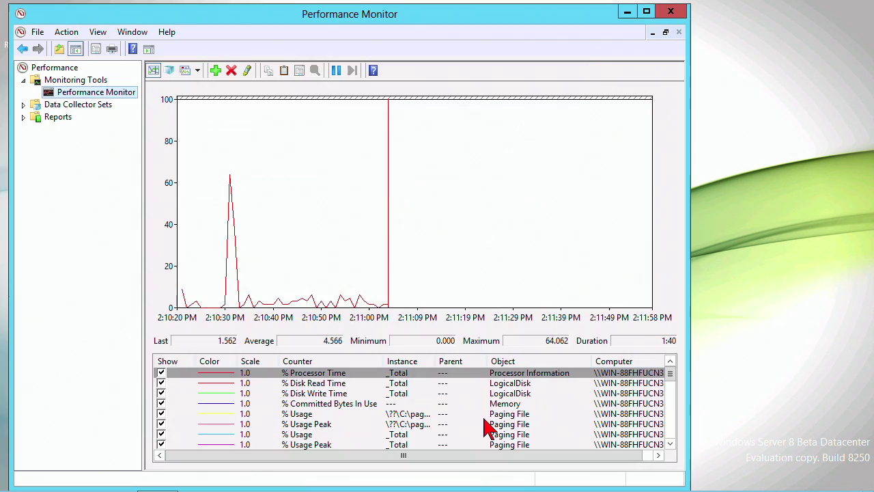
{"action": "left_click", "coordinate": [292, 414]}
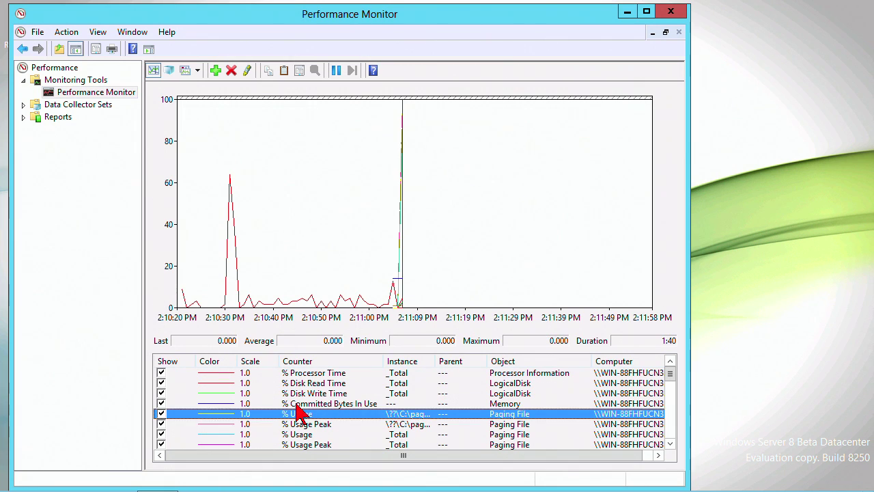
{"action": "left_click", "coordinate": [296, 405]}
{"action": "left_click", "coordinate": [337, 445]}
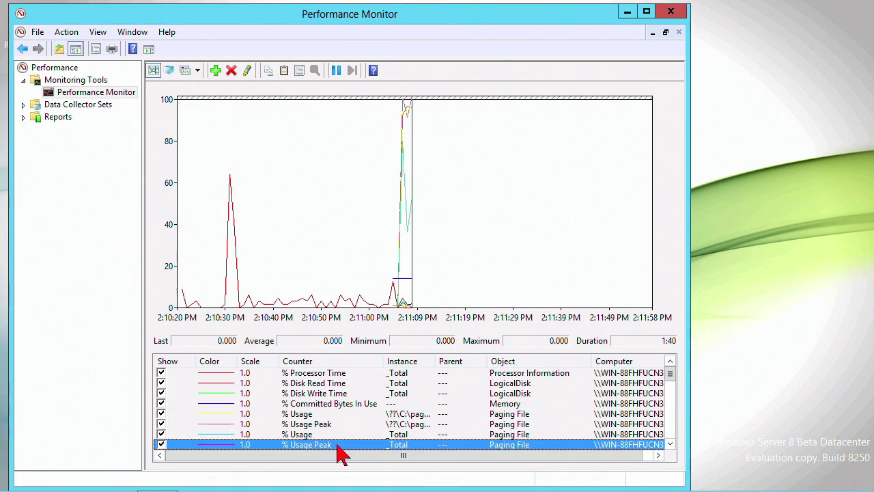
{"action": "left_click", "coordinate": [326, 432]}
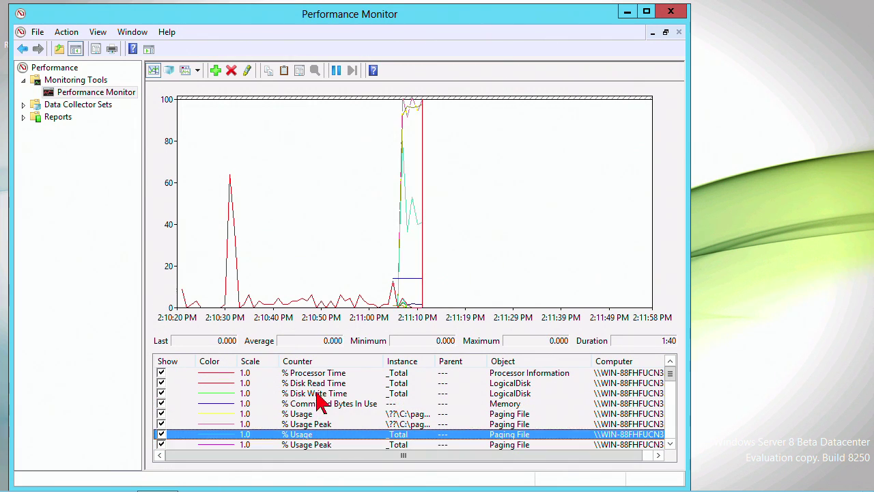
{"action": "right_click", "coordinate": [326, 242]}
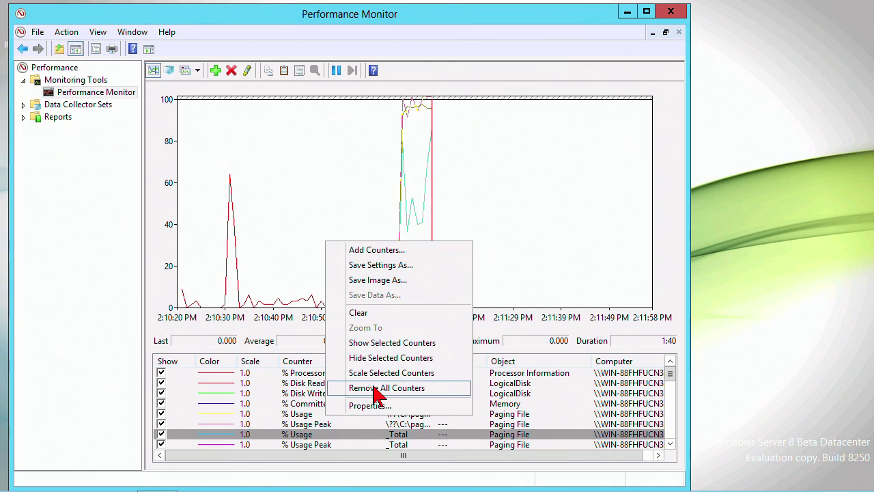
{"action": "left_click", "coordinate": [389, 374]}
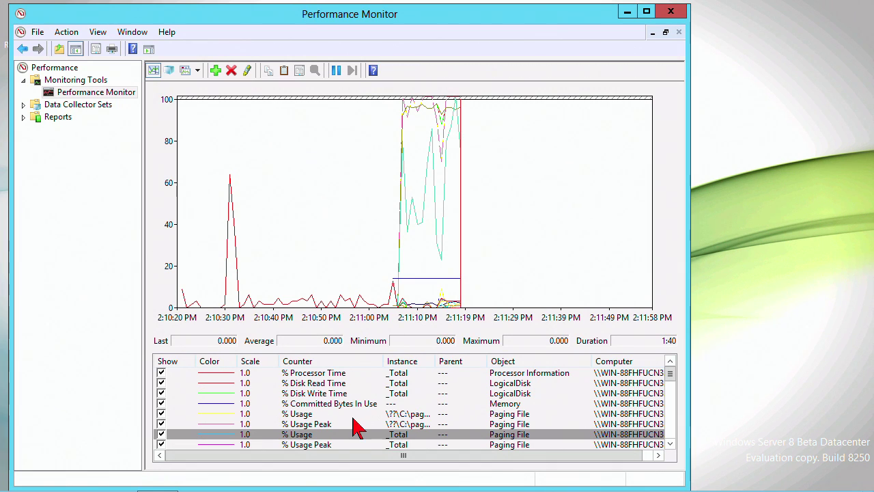
{"action": "right_click", "coordinate": [304, 229]}
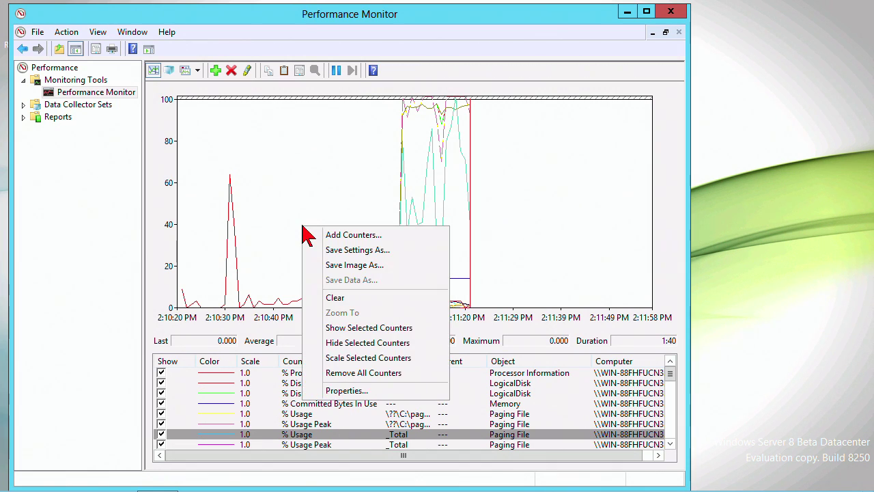
{"action": "left_click", "coordinate": [349, 250]}
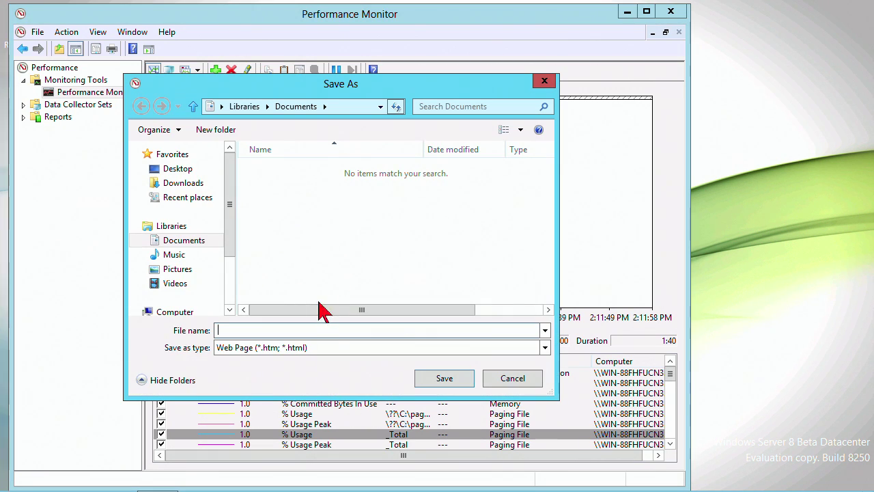
{"action": "left_click", "coordinate": [514, 384]}
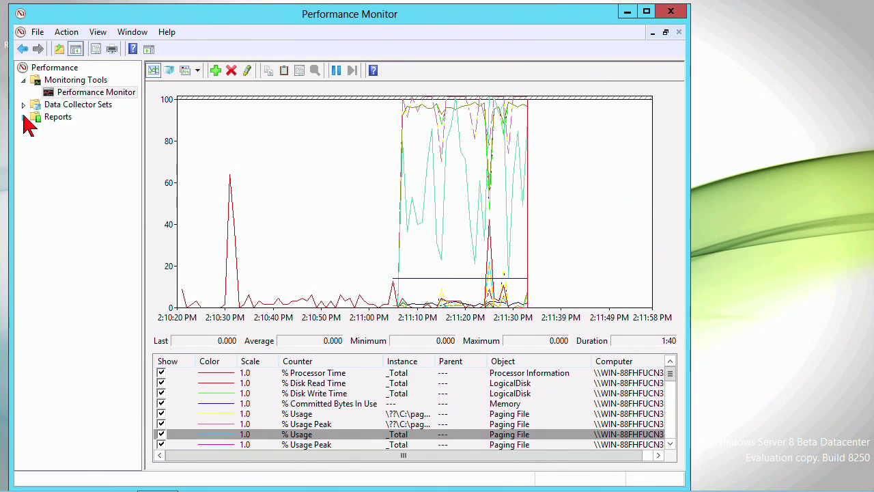
Expand Data Collector Sets > User Defined and view the Server Manager Performance Monitor set's properties
{"action": "left_click", "coordinate": [23, 105]}
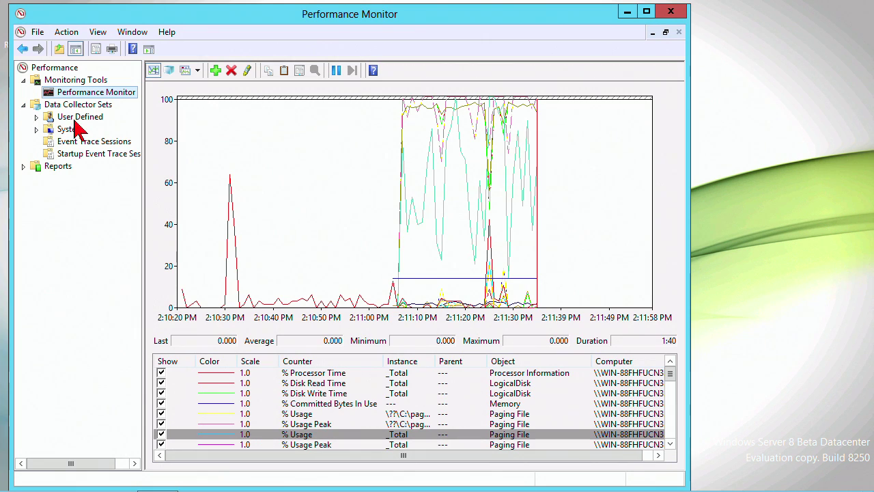
{"action": "left_click", "coordinate": [75, 117]}
{"action": "right_click", "coordinate": [200, 84]}
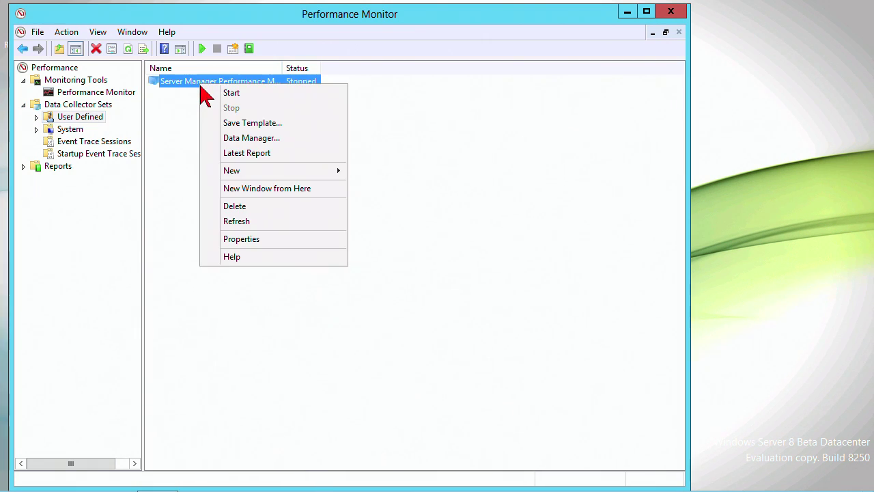
{"action": "left_click", "coordinate": [242, 239]}
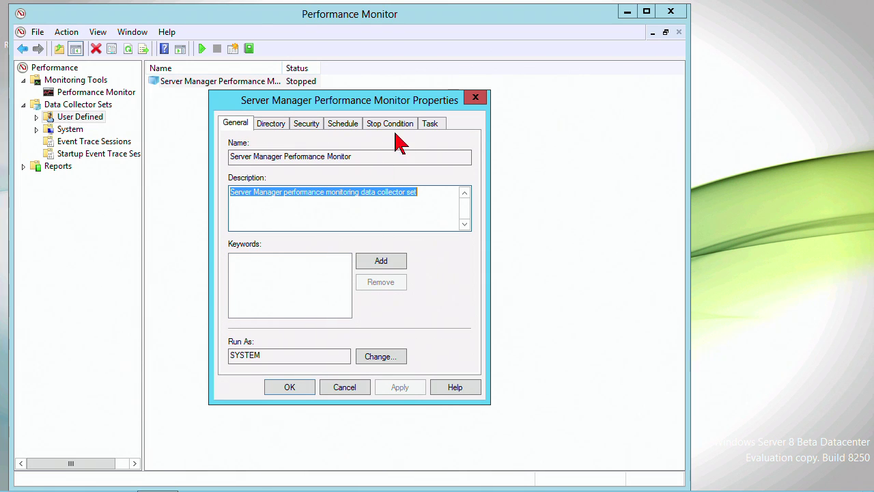
{"action": "left_click", "coordinate": [475, 97]}
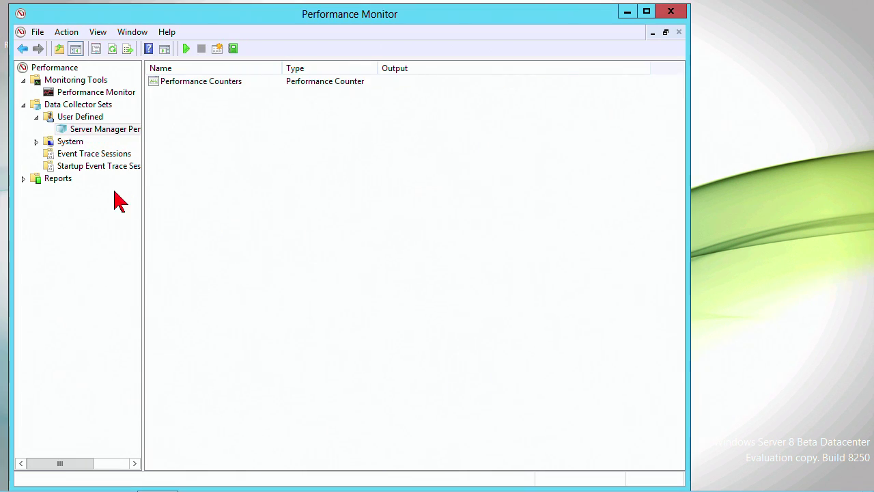
{"action": "right_click", "coordinate": [185, 179]}
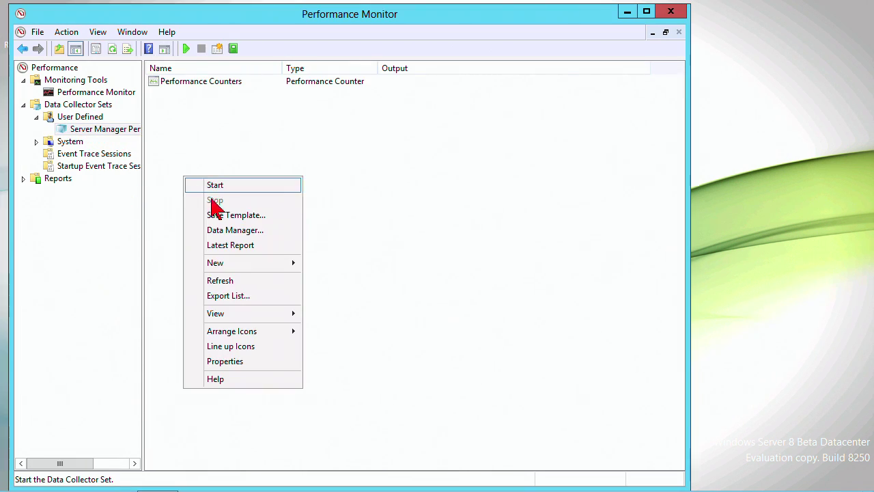
Start a new manually built User Defined data collector set, then cancel the wizard
{"action": "right_click", "coordinate": [78, 117]}
{"action": "mouse_move", "coordinate": [212, 125]}
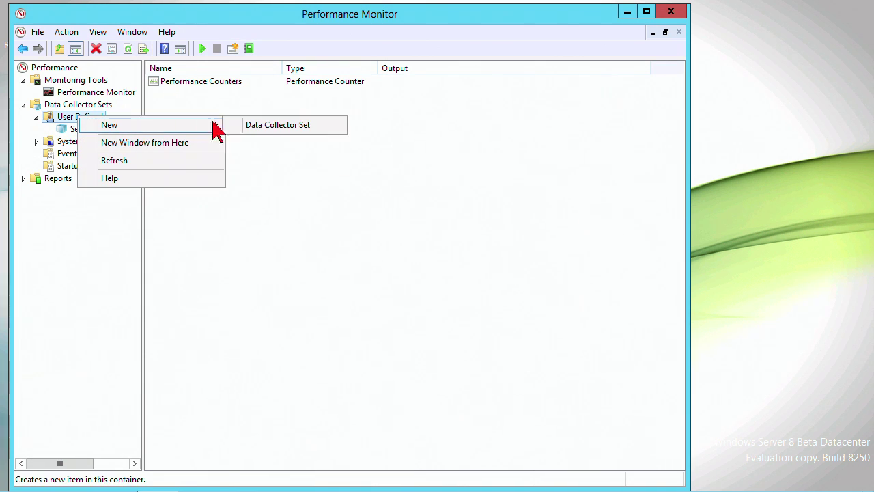
{"action": "left_click", "coordinate": [277, 127]}
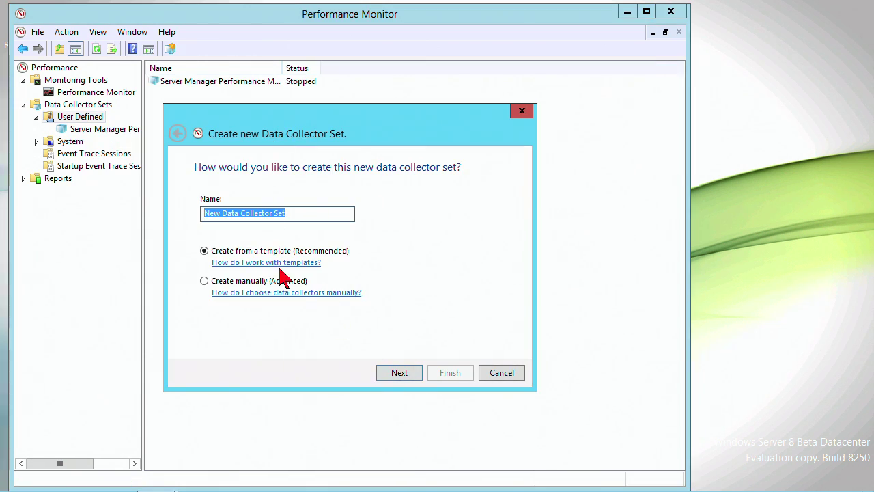
{"action": "left_click", "coordinate": [253, 282]}
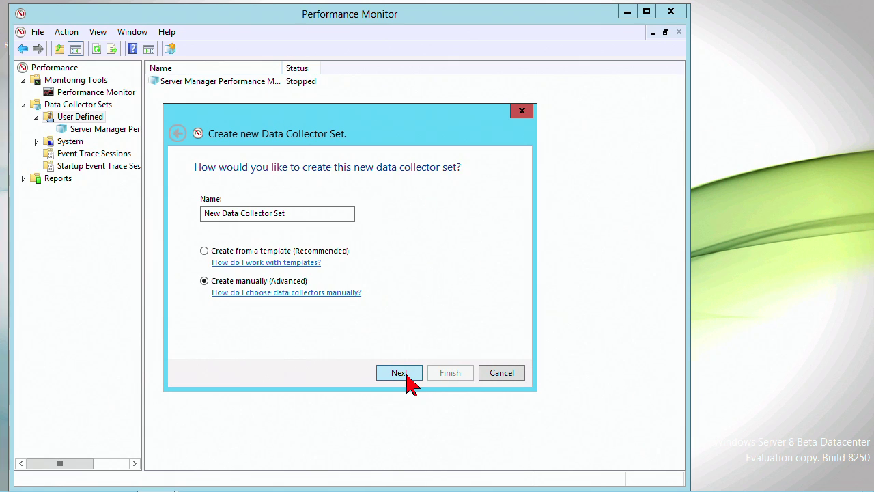
{"action": "left_click", "coordinate": [405, 374]}
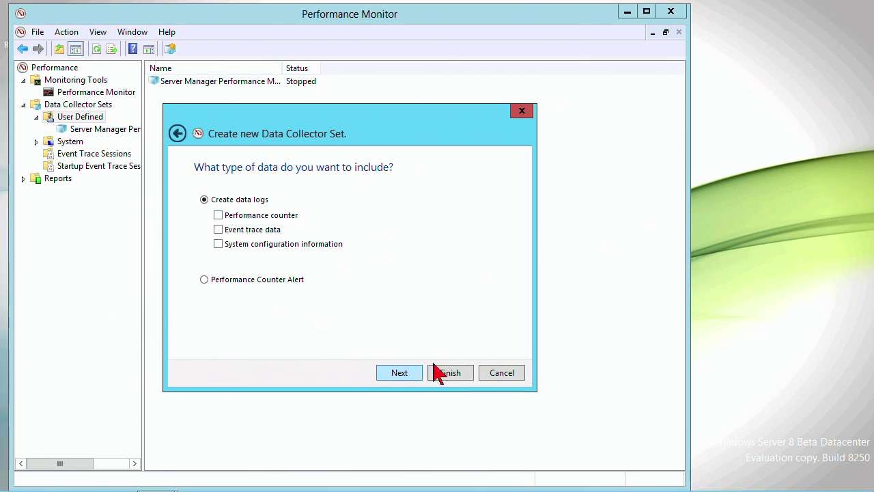
{"action": "left_click", "coordinate": [497, 373]}
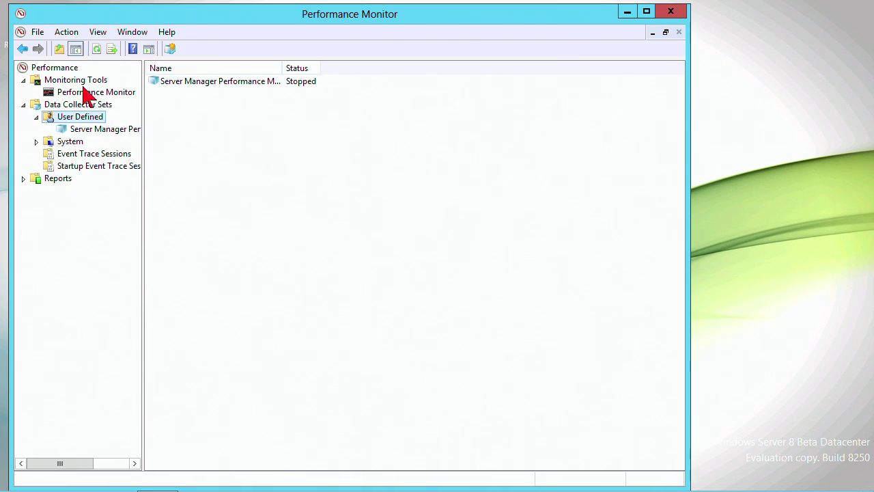
Close the Performance Monitor window
{"action": "left_click", "coordinate": [671, 13]}
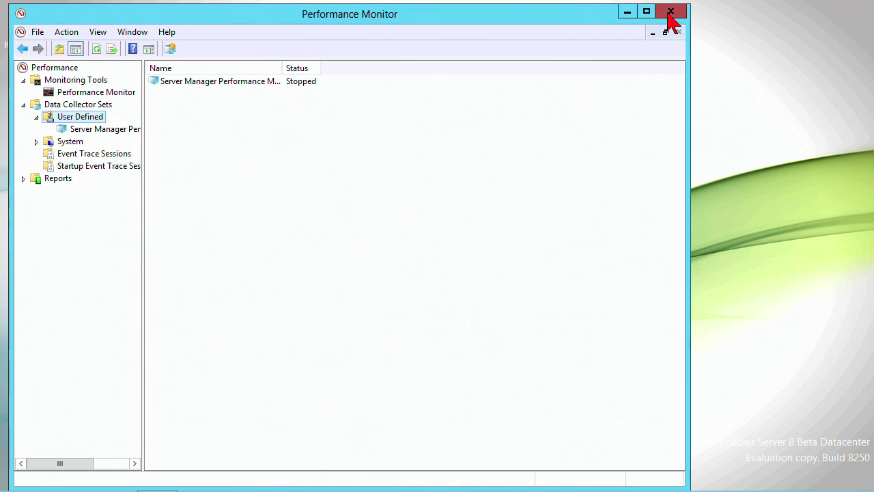